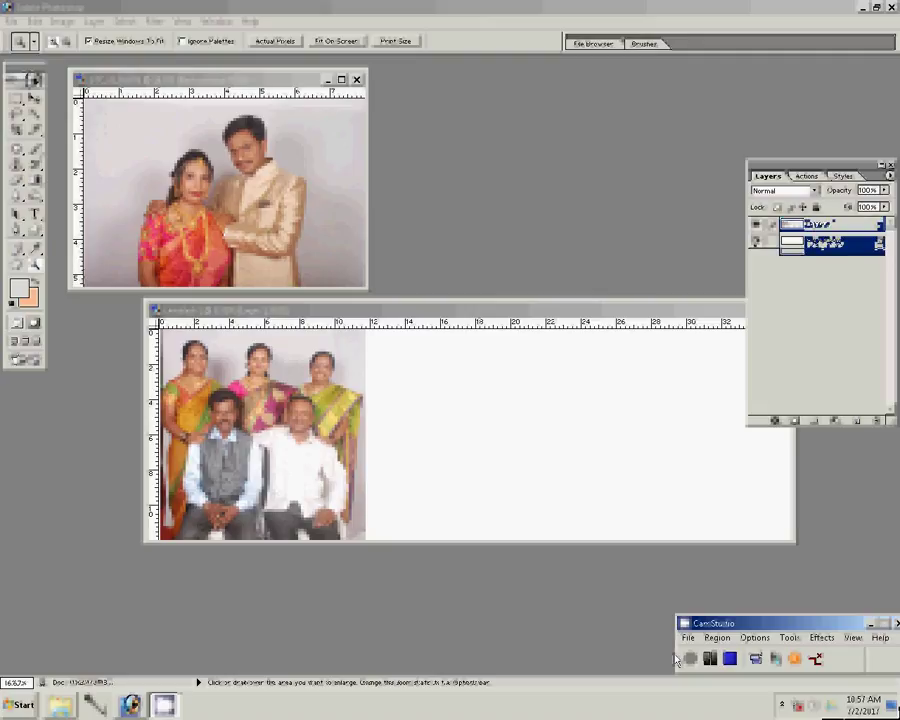
- Select the couple photo's Background layer beneath the duplicate Layer 1
{"action": "left_click", "coordinate": [173, 20]}
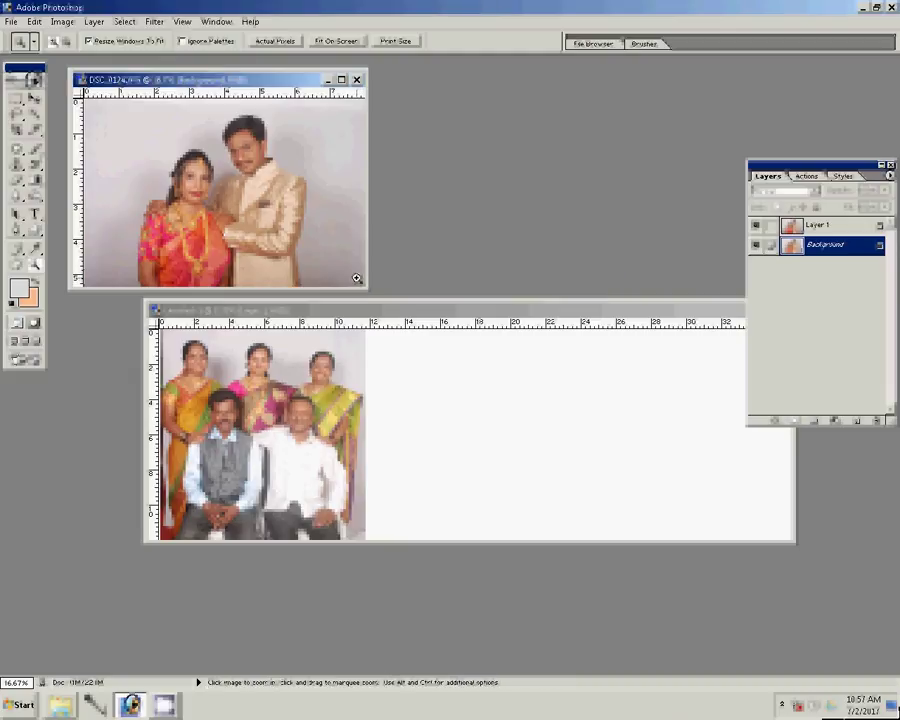
{"action": "left_click", "coordinate": [818, 225]}
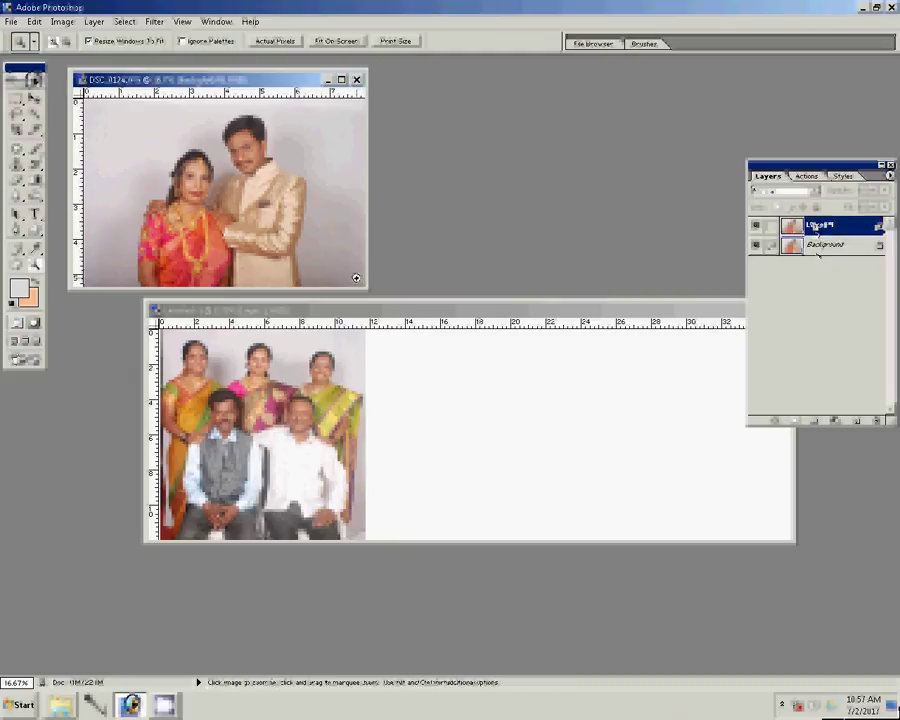
{"action": "left_click", "coordinate": [822, 244]}
- Apply the Add Noise filter to the couple photo's Background layer
{"action": "left_click", "coordinate": [154, 22]}
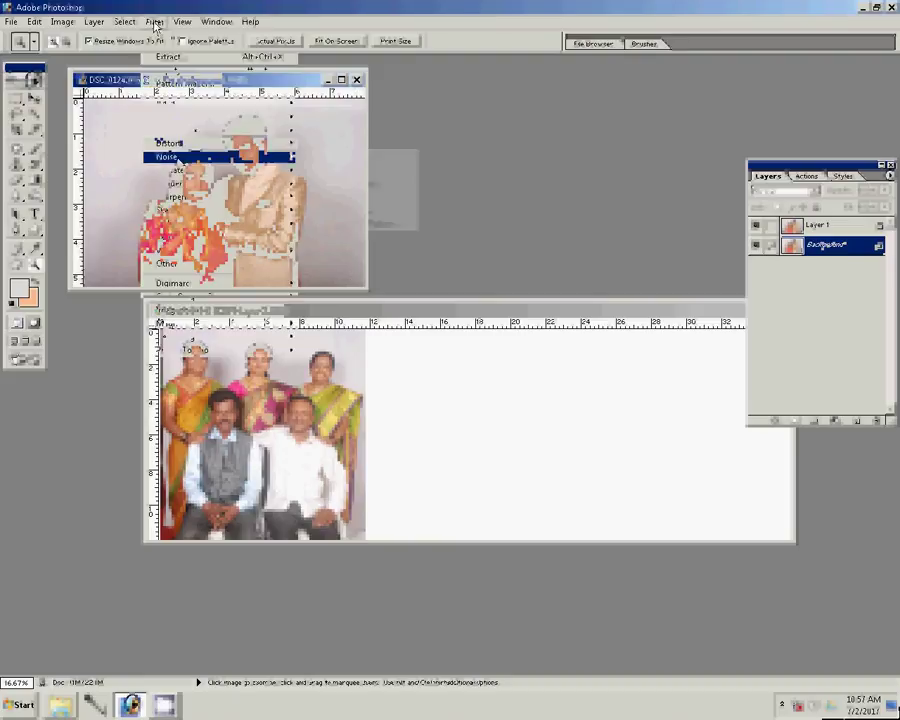
{"action": "key", "text": "Right"}
{"action": "key", "text": "Return"}
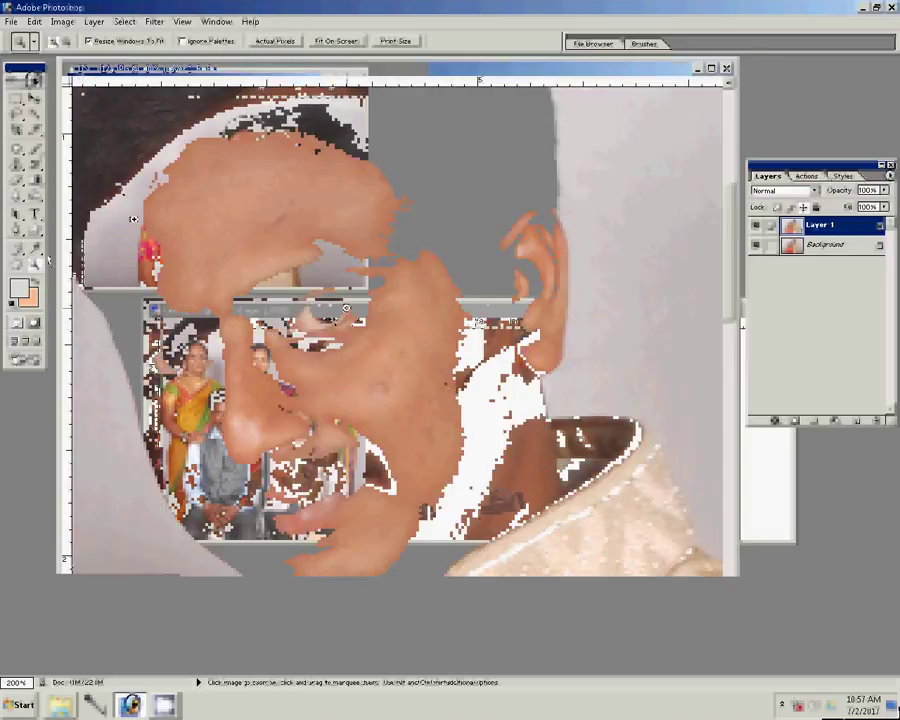
{"action": "key", "text": "e"}
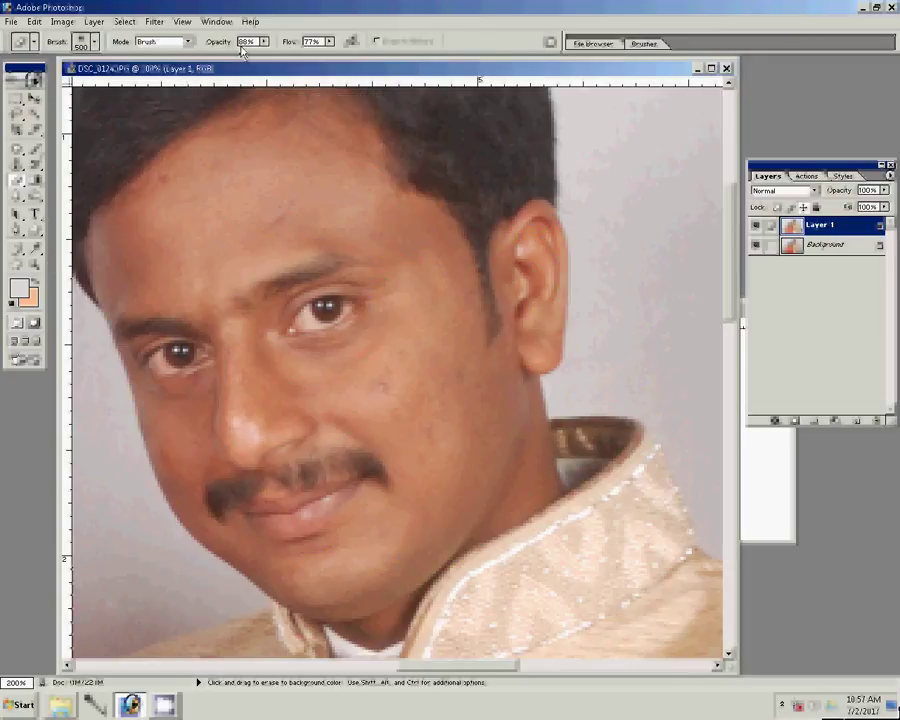
- Set the Eraser to 66% opacity with a brush of about 30 px
{"action": "type", "text": "6"}
{"action": "type", "text": "6"}
{"action": "key", "text": "Return"}
{"action": "key", "text": "bracketleft"}
{"action": "key", "text": "bracketleft"}
{"action": "key", "text": "bracketleft"}
{"action": "key", "text": "bracketleft"}
{"action": "key", "text": "bracketleft"}
{"action": "key", "text": "bracketleft"}
{"action": "right_click", "coordinate": [178, 232]}
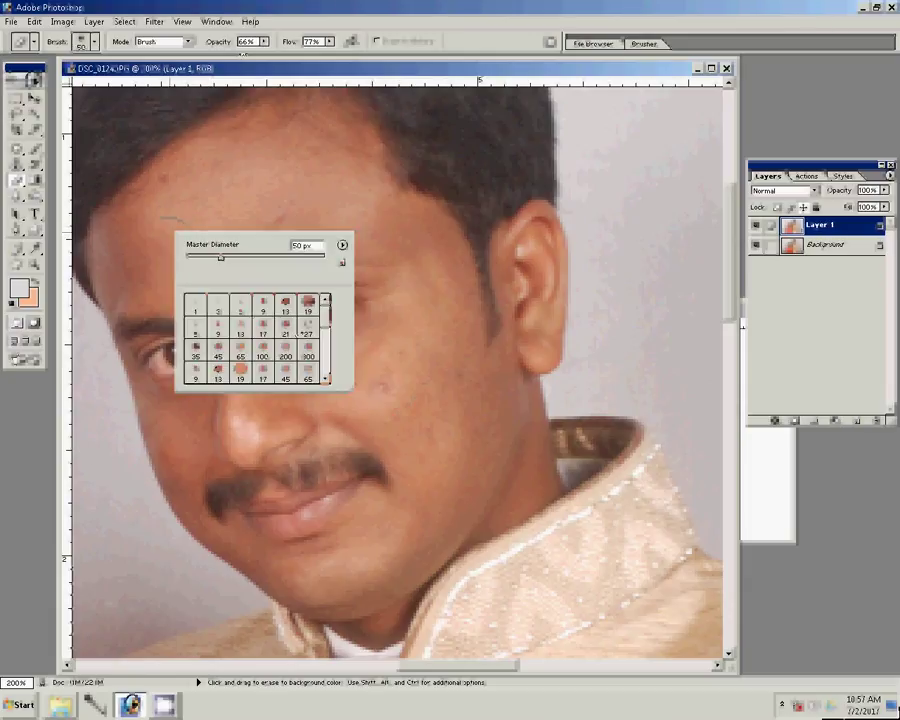
{"action": "key", "text": "Return"}
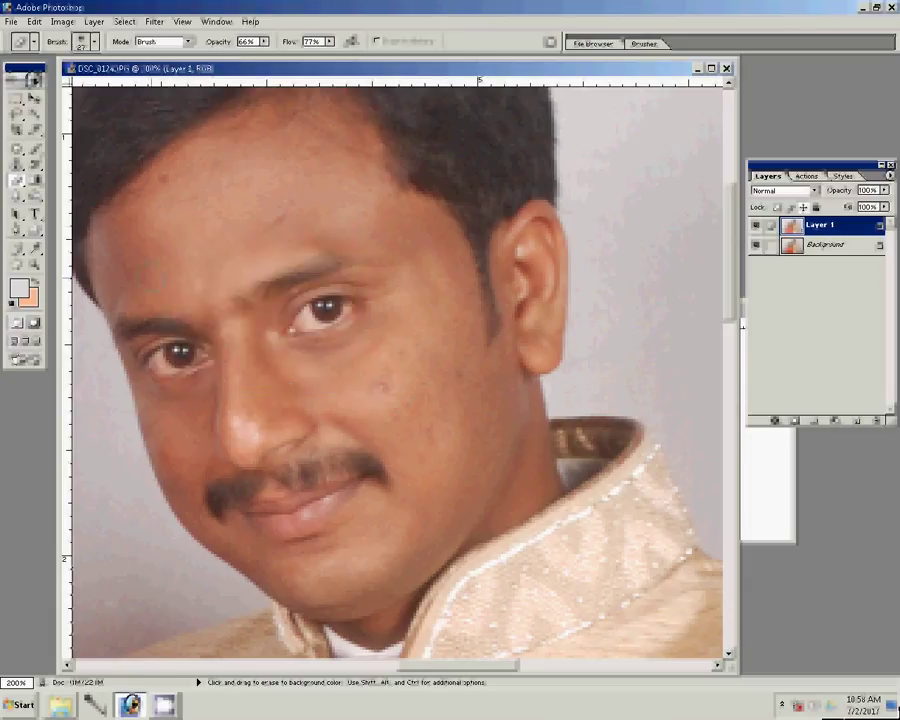
{"action": "key", "text": "bracketright"}
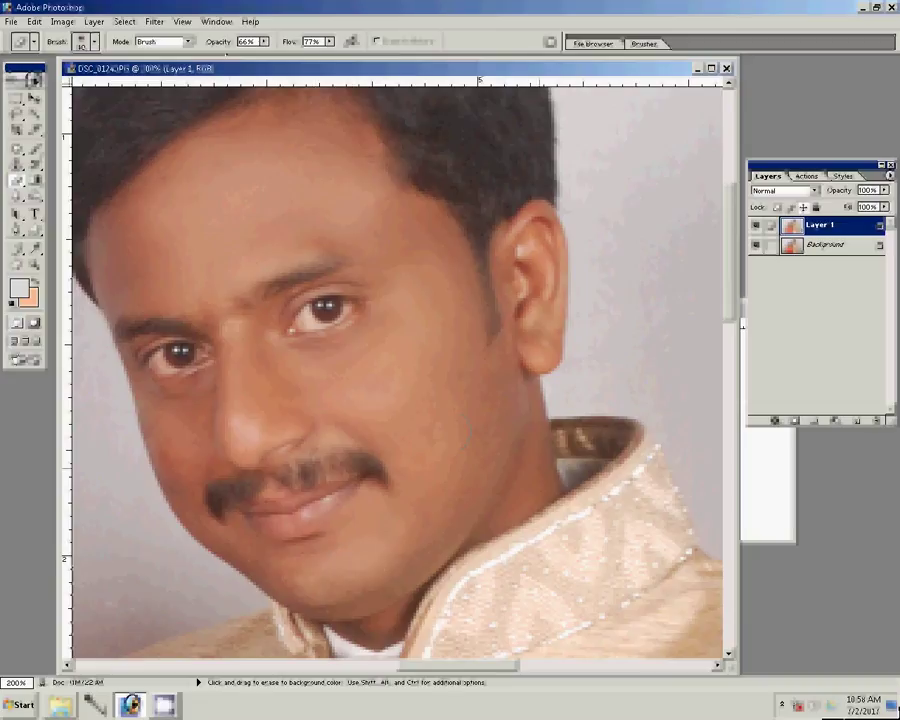
- Undo the last erase and erase over the man's facial skin on Layer 1
{"action": "key", "text": "Delete"}
{"action": "key", "text": "ctrl+z"}
{"action": "left_click_drag", "start_coordinate": [153, 314], "coordinate": [216, 446]}
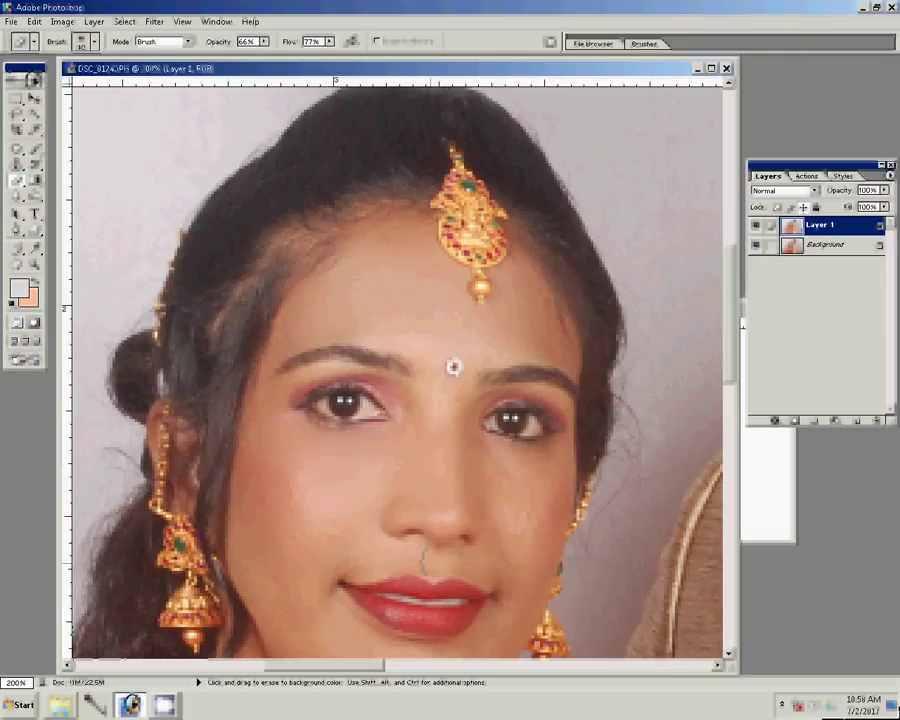
- Zoom out with Fit on Screen to view the whole retouched couple photo
{"action": "scroll", "coordinate": [423, 559], "scroll_direction": "down", "scroll_amount": 5}
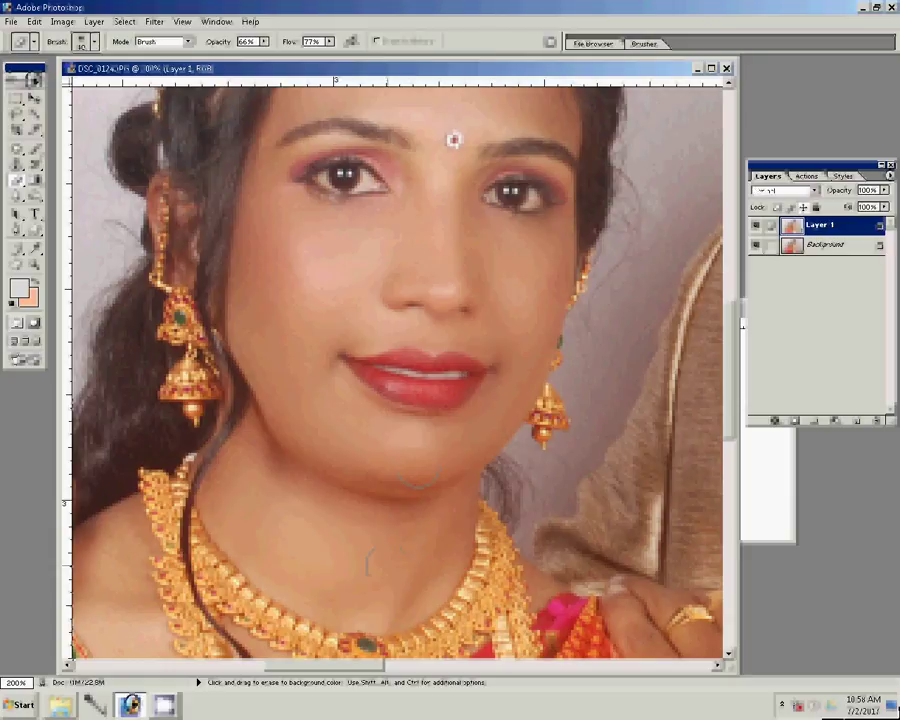
{"action": "key", "text": "z"}
{"action": "right_click", "coordinate": [288, 468]}
{"action": "left_click", "coordinate": [303, 476]}
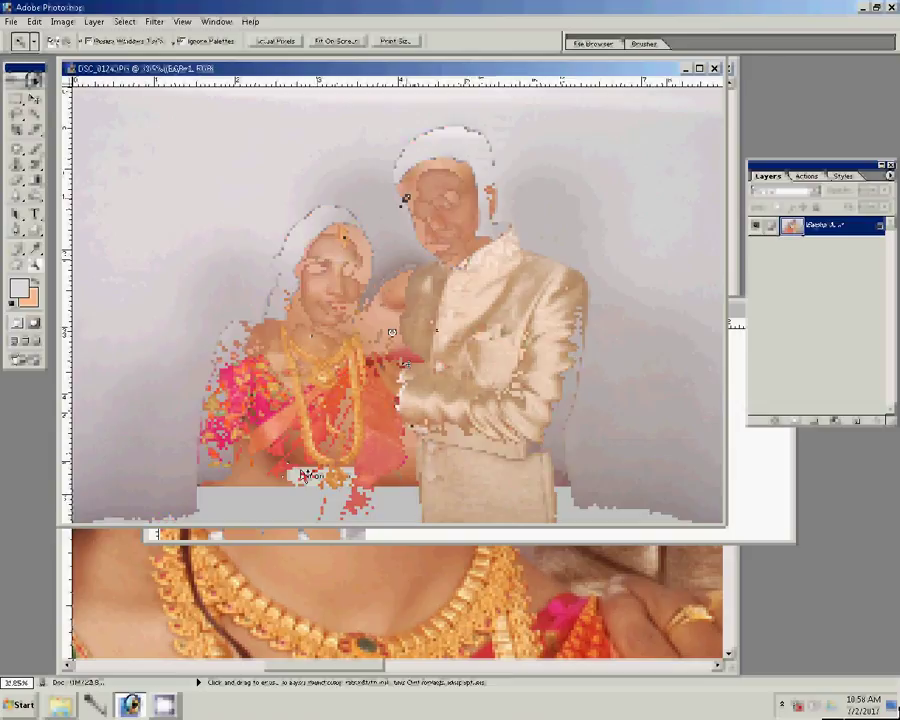
- Move the couple photo onto the album page as Layer 2 and close DSC_0124.JPG
{"action": "key", "text": "v"}
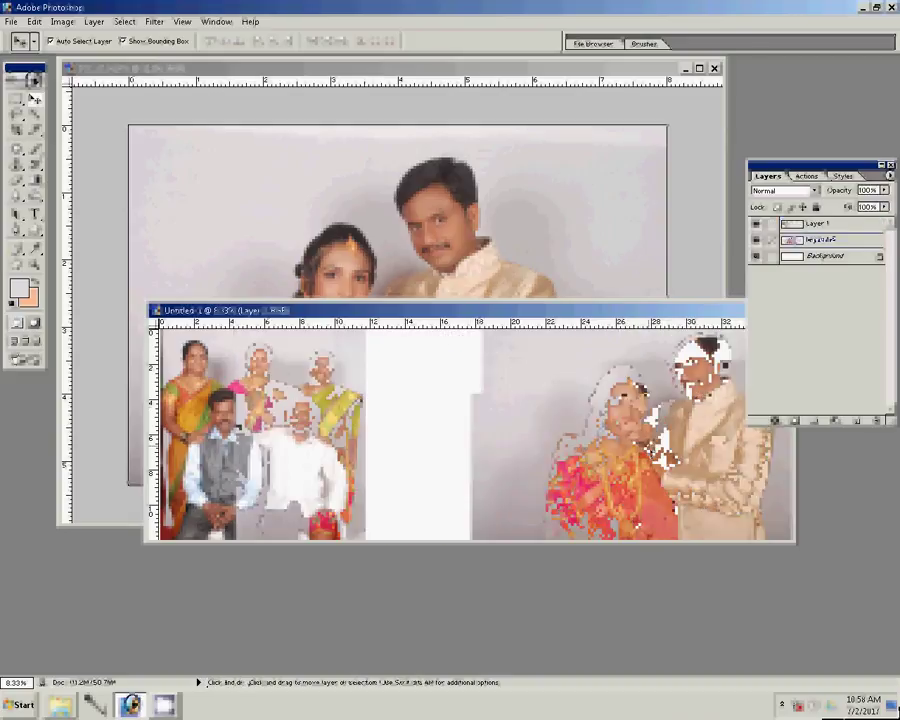
{"action": "left_click", "coordinate": [505, 292]}
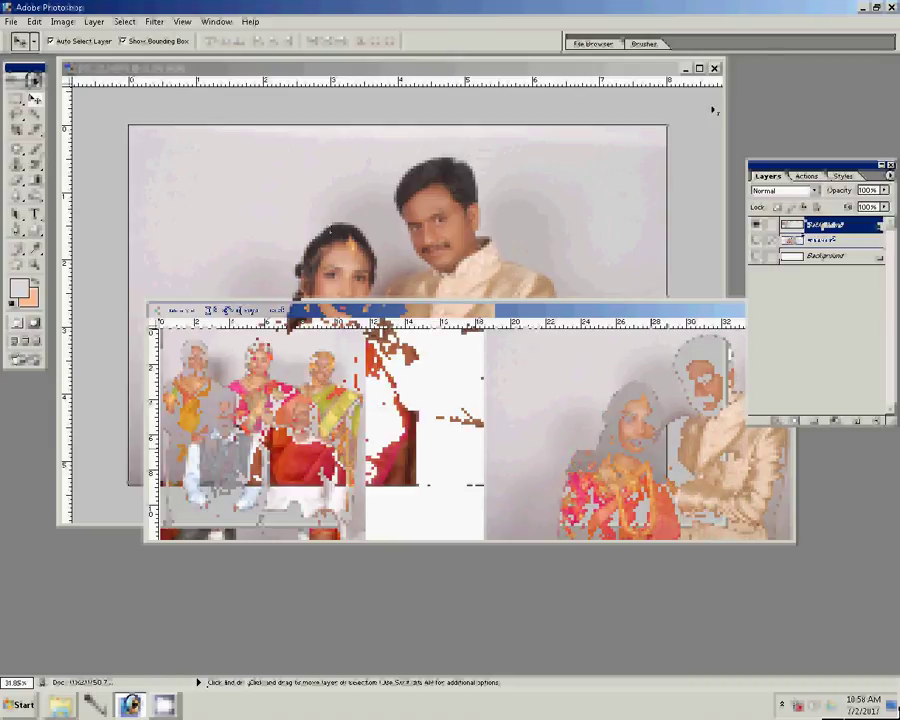
{"action": "key", "text": "ctrl+w"}
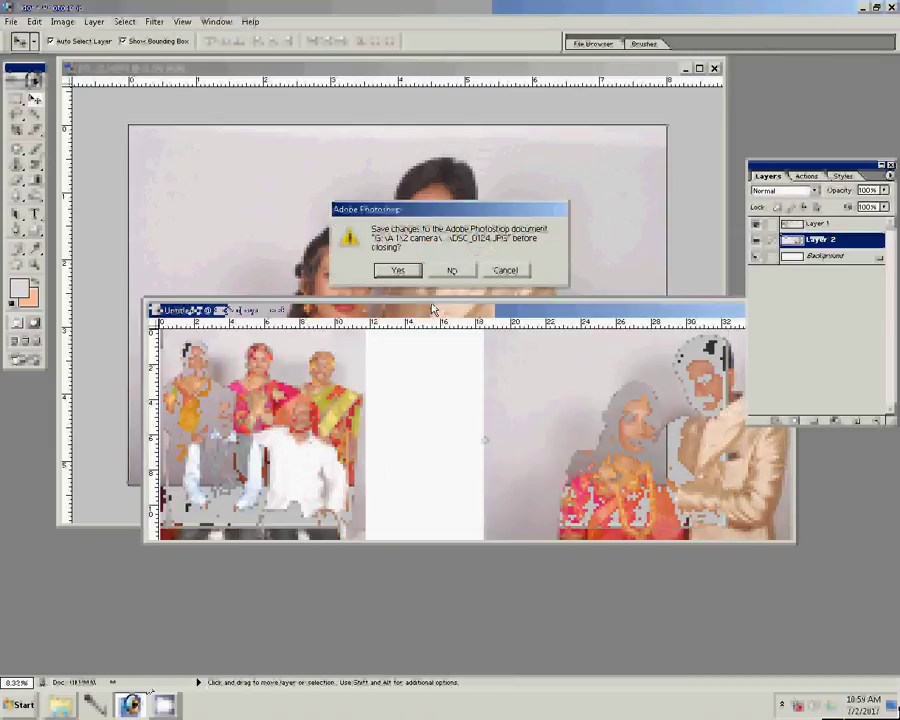
- In Explorer, go back from the Delete subfolder to 101NCD80 to choose the boy's photo
{"action": "key", "text": "alt+Tab"}
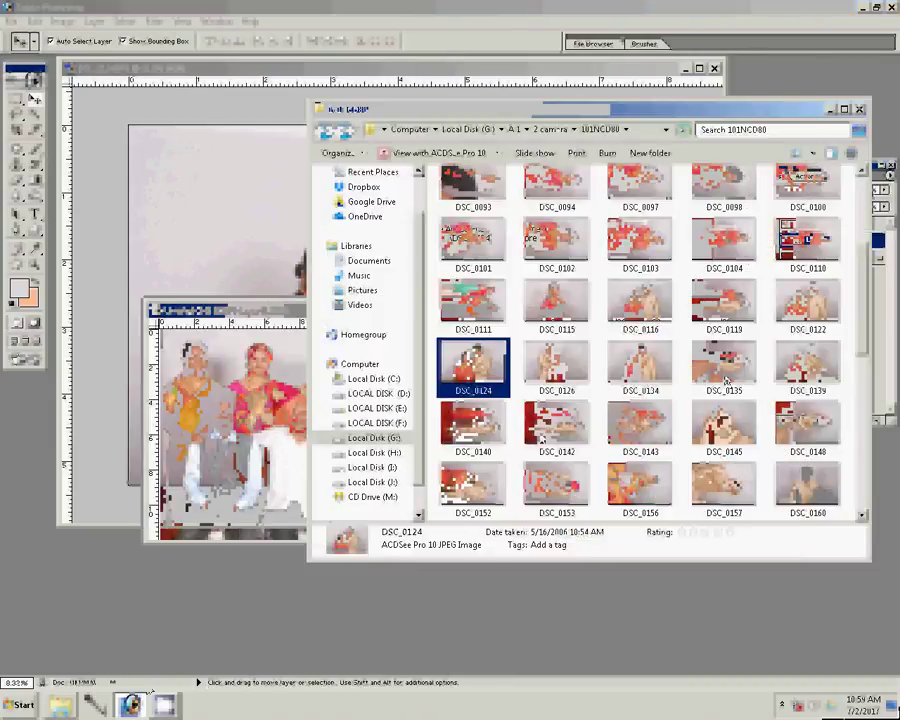
{"action": "key", "text": "Home"}
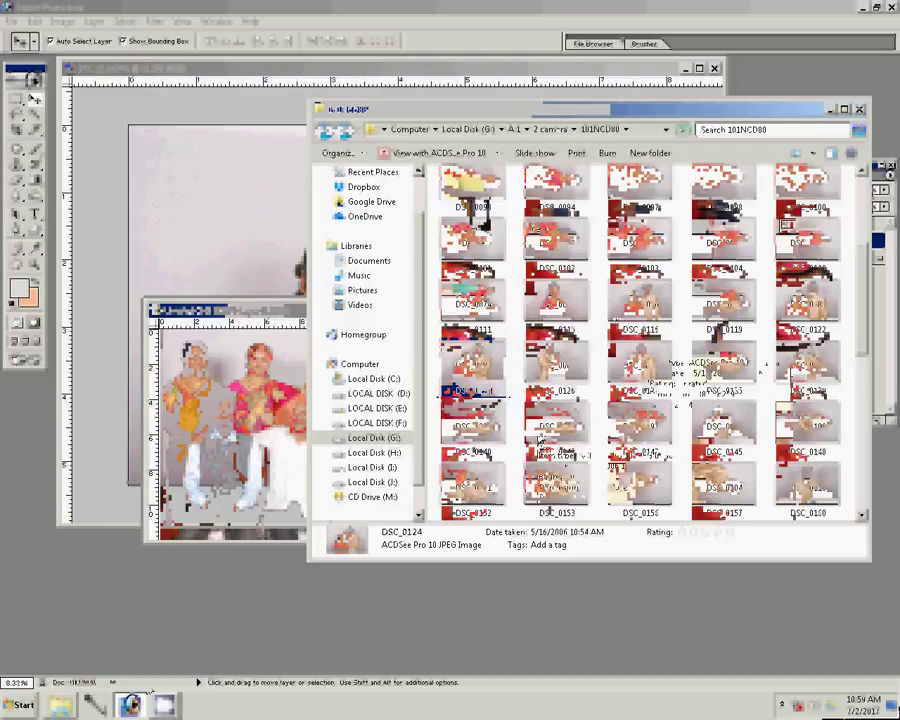
{"action": "key", "text": "Return"}
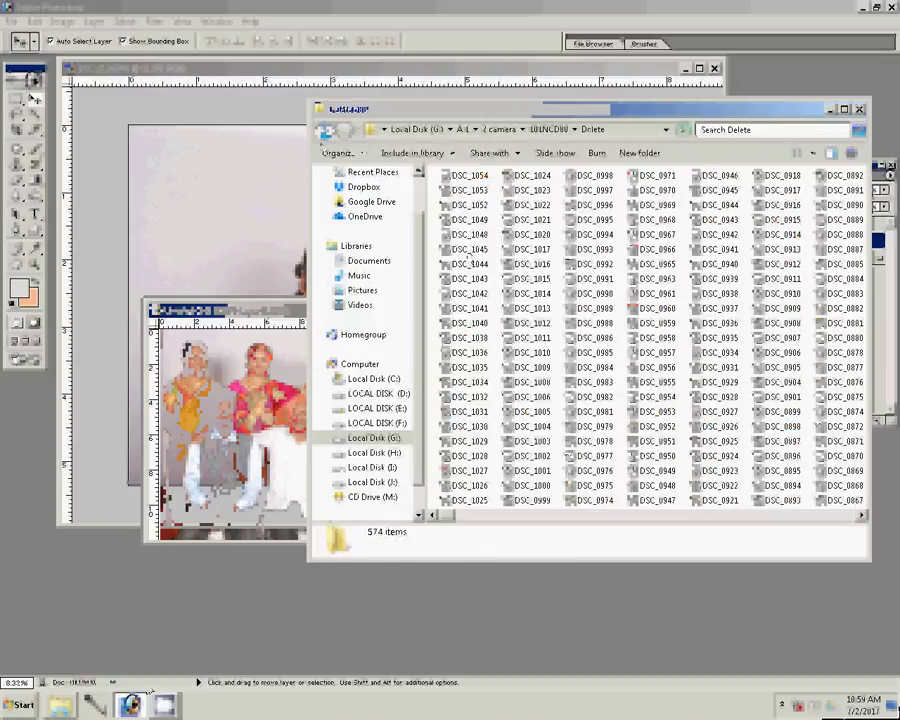
{"action": "left_click", "coordinate": [325, 133]}
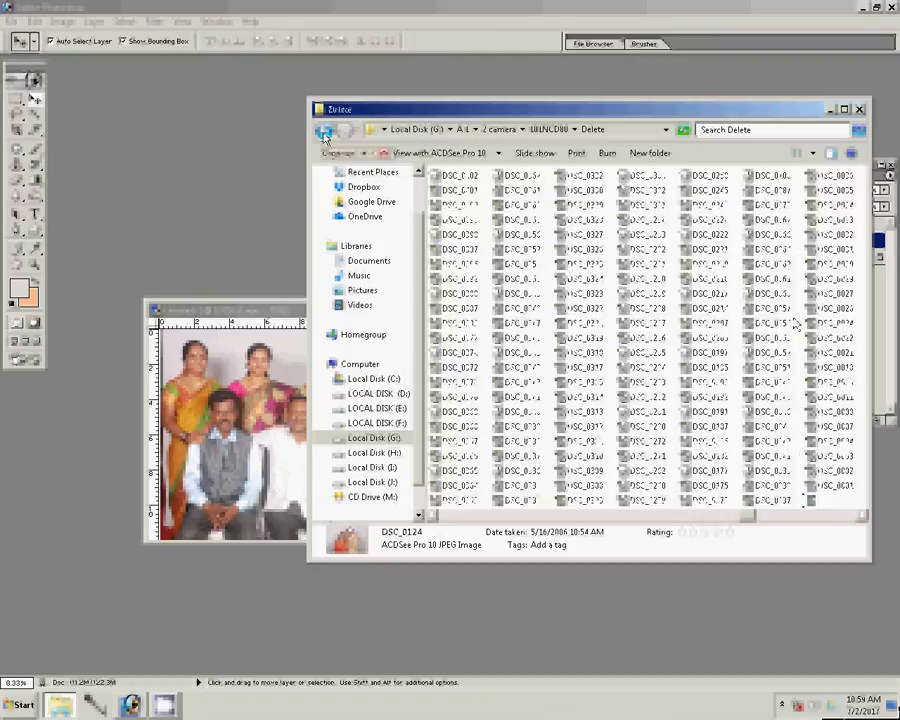
{"action": "left_click", "coordinate": [325, 133]}
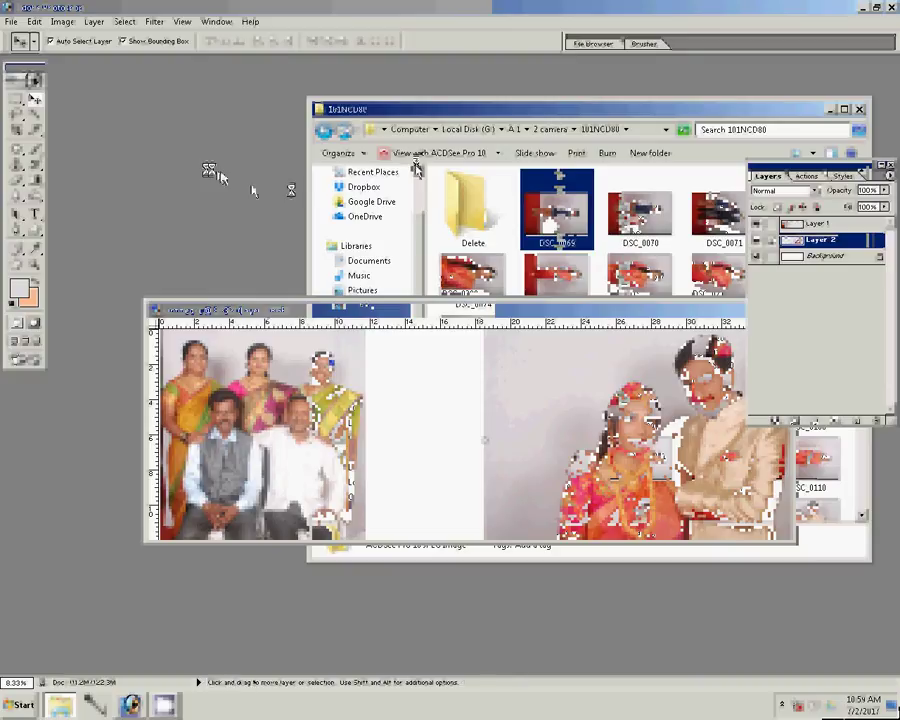
- Rotate the boy's photo DSC_0069.JPG 90° clockwise so it stands upright
{"action": "left_click", "coordinate": [62, 22]}
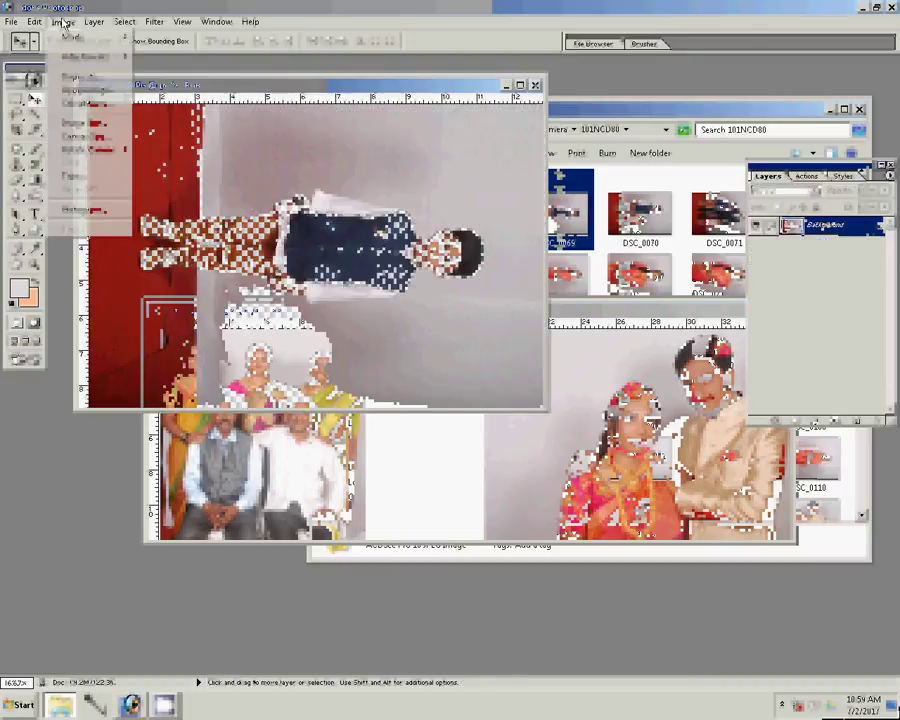
{"action": "mouse_move", "coordinate": [88, 149]}
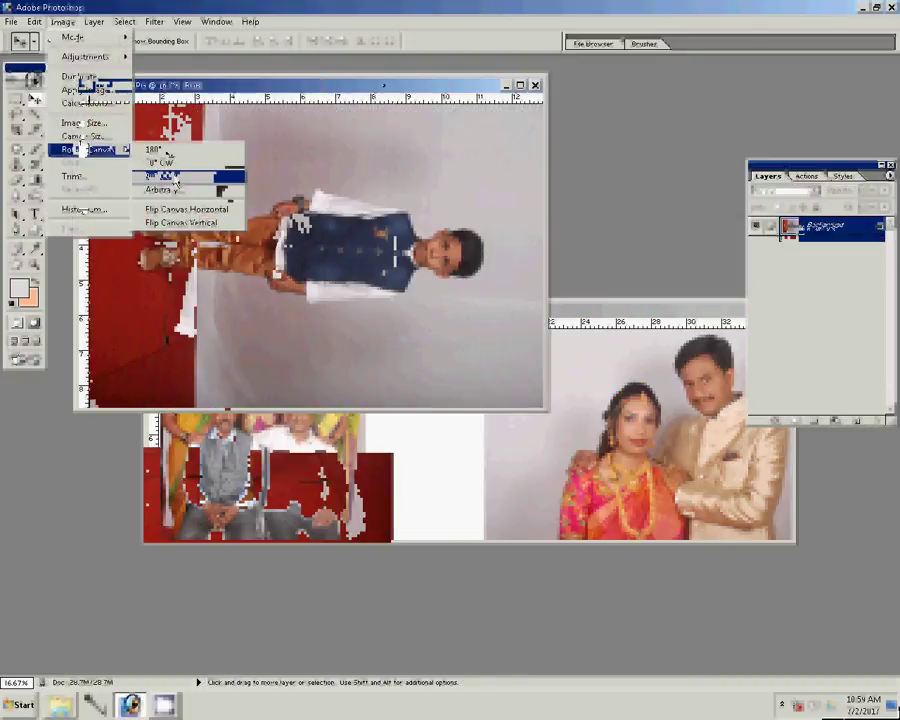
{"action": "left_click", "coordinate": [172, 177]}
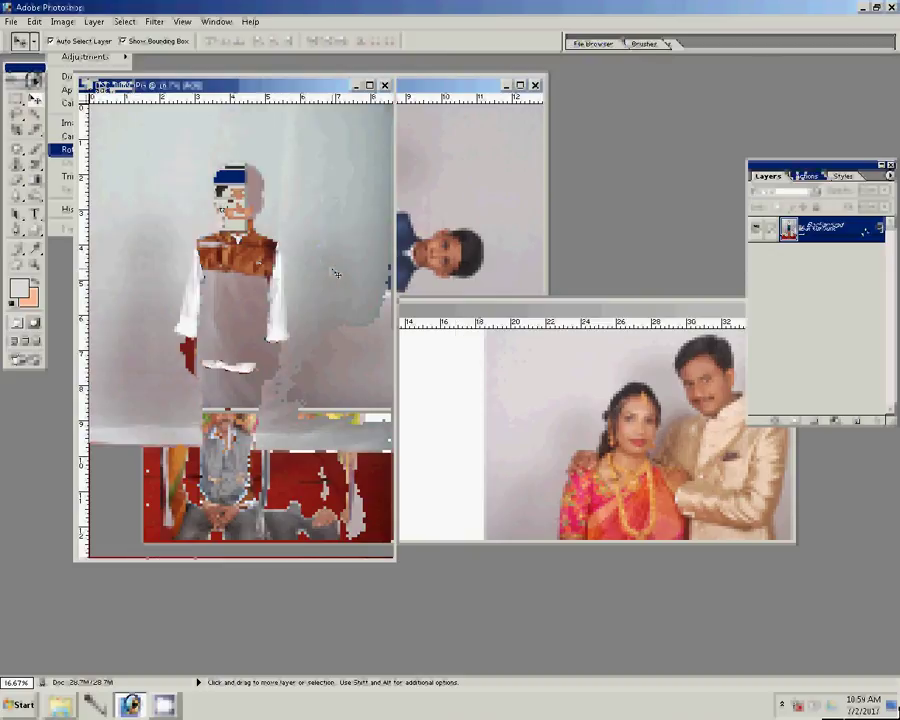
{"action": "key", "text": "F9"}
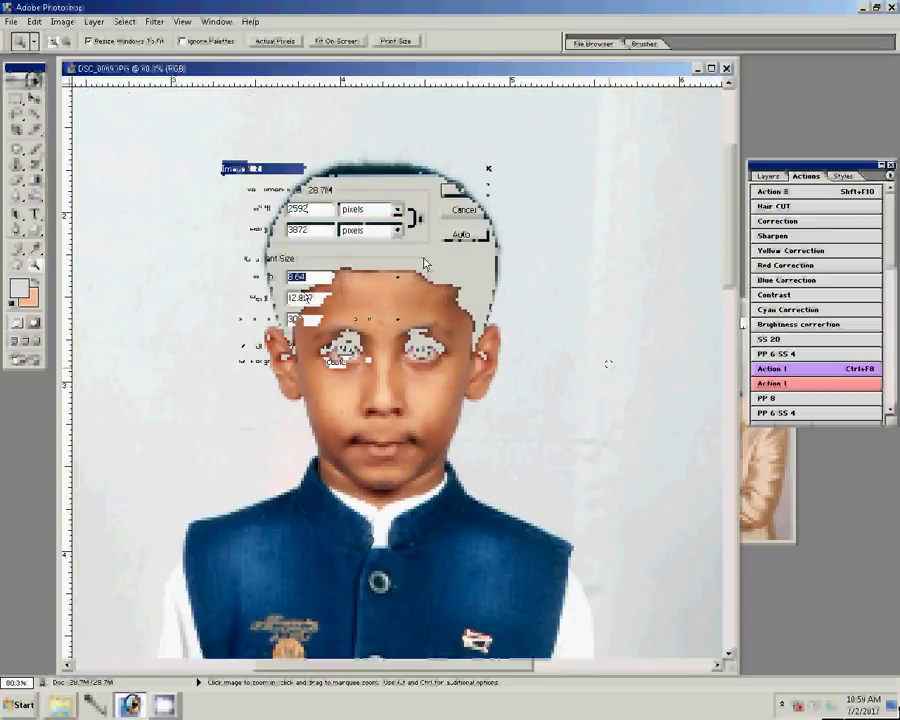
- Set the boy photo's Image Size width to 8
{"action": "type", "text": "8"}
{"action": "left_click", "coordinate": [464, 190]}
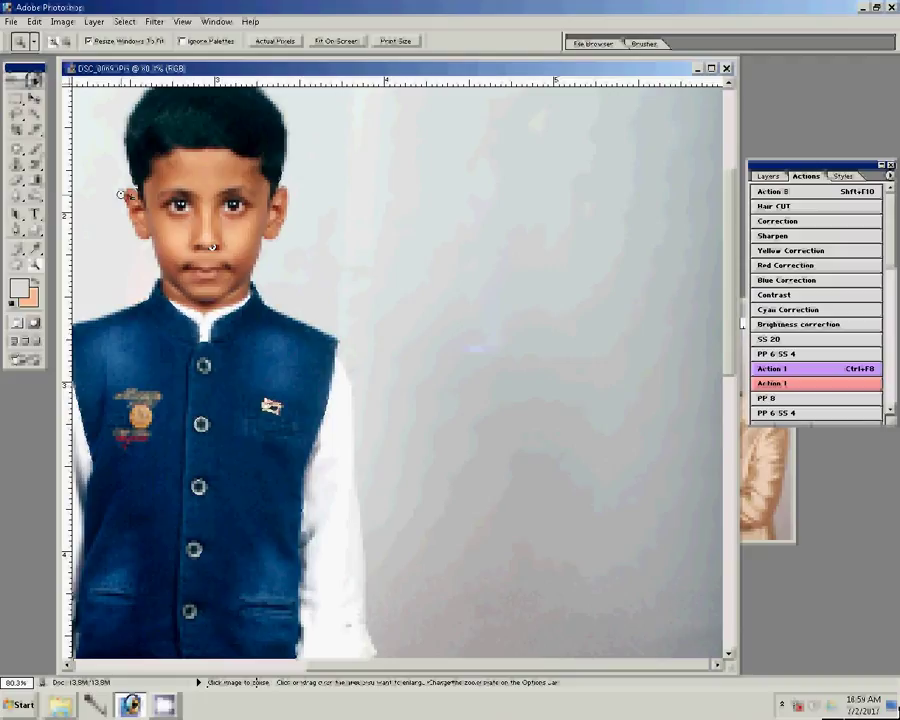
{"action": "key", "text": "v"}
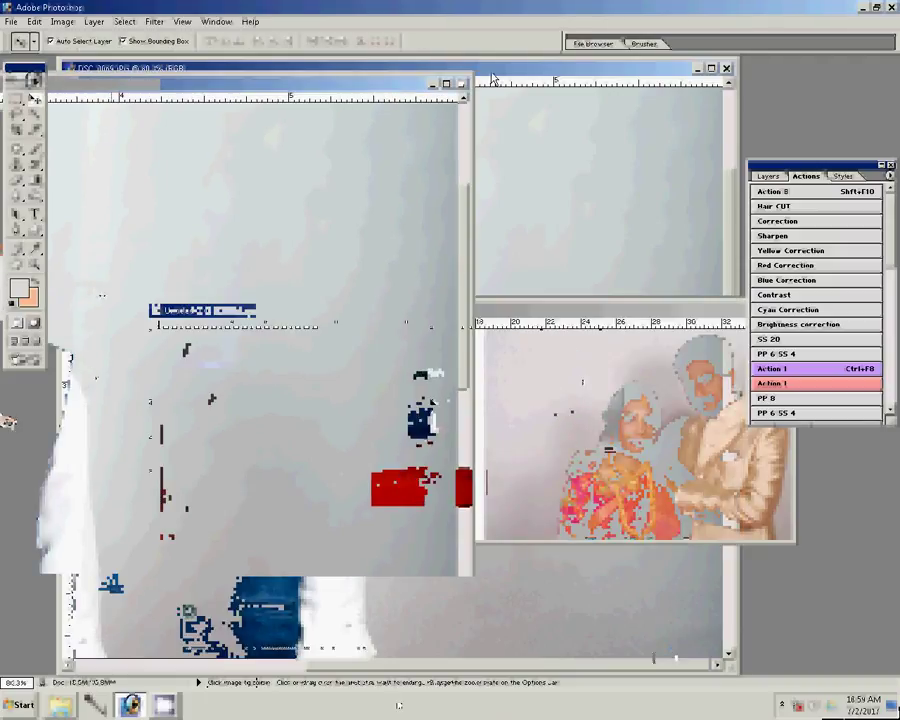
- Scale the boy photo to full page height and nudge it left beside the group photo
{"action": "key", "text": "ctrl+t"}
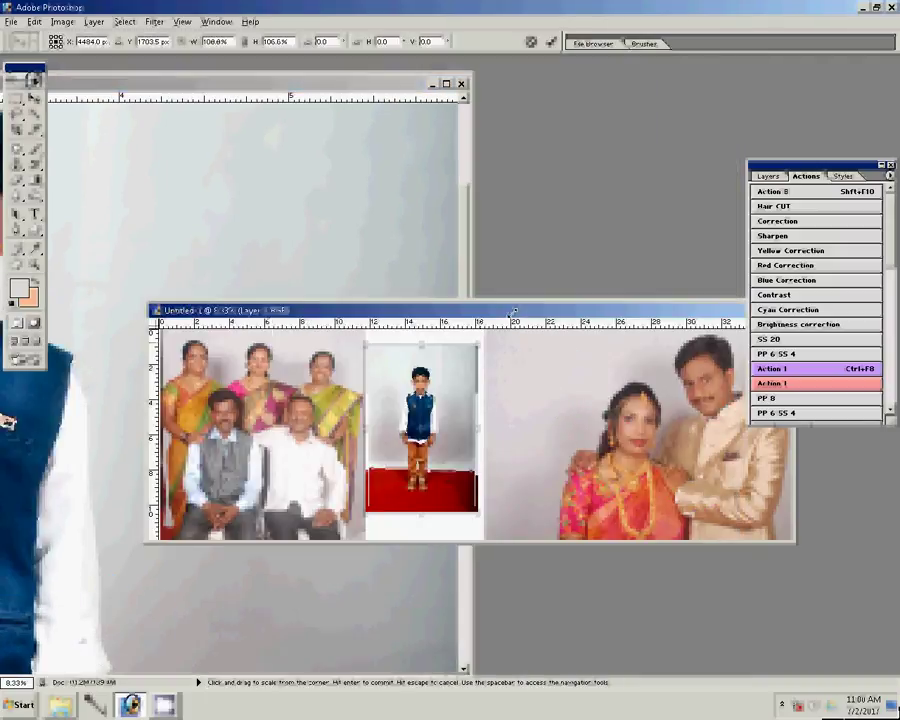
{"action": "left_click_drag", "start_coordinate": [514, 313], "coordinate": [529, 302]}
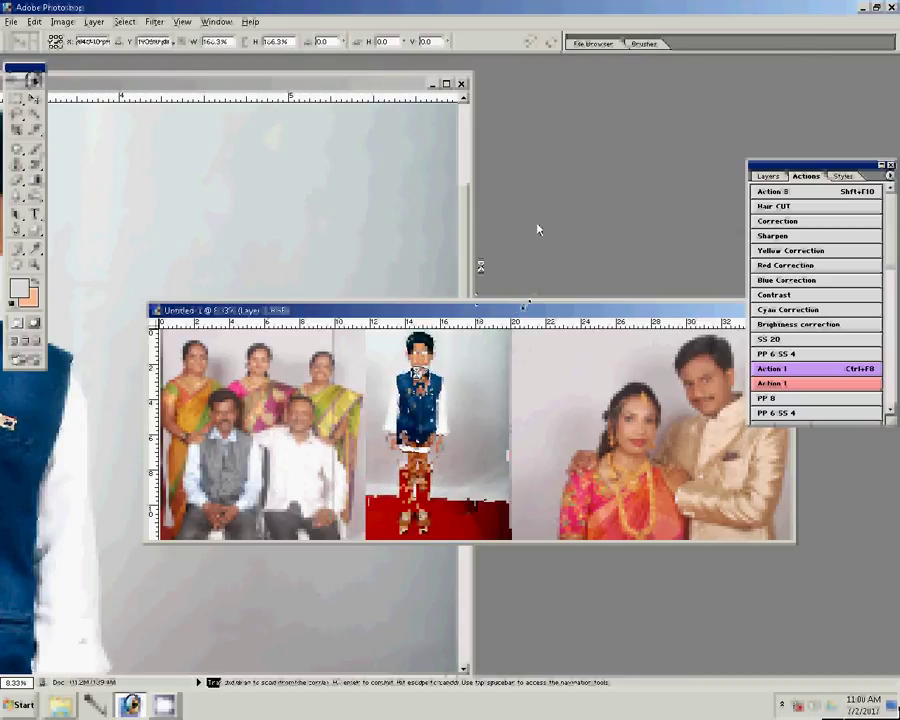
{"action": "key", "text": "Return"}
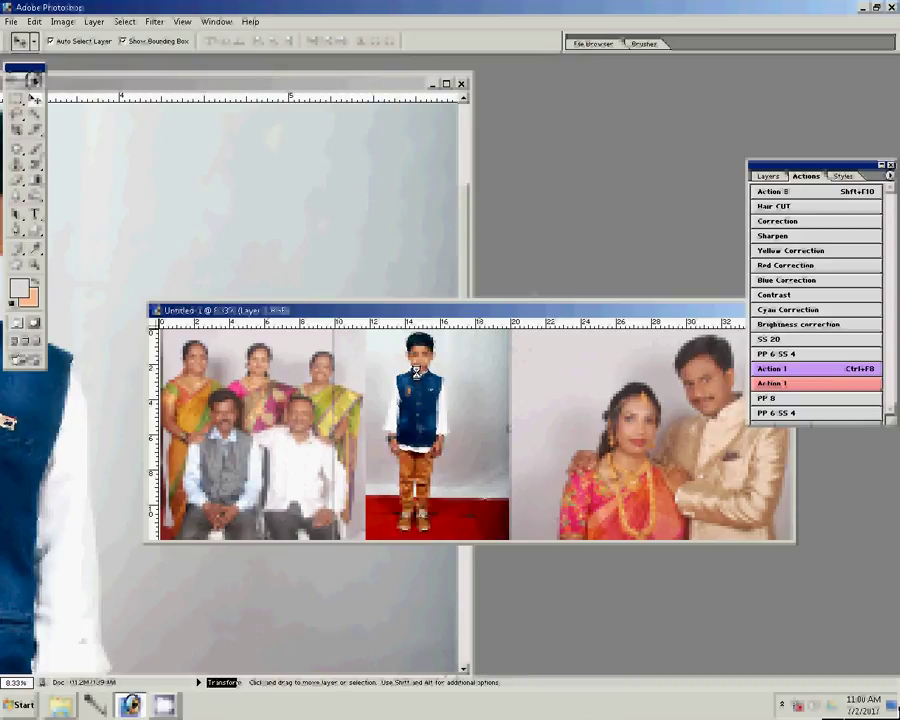
{"action": "left_click_drag", "start_coordinate": [416, 372], "coordinate": [407, 372]}
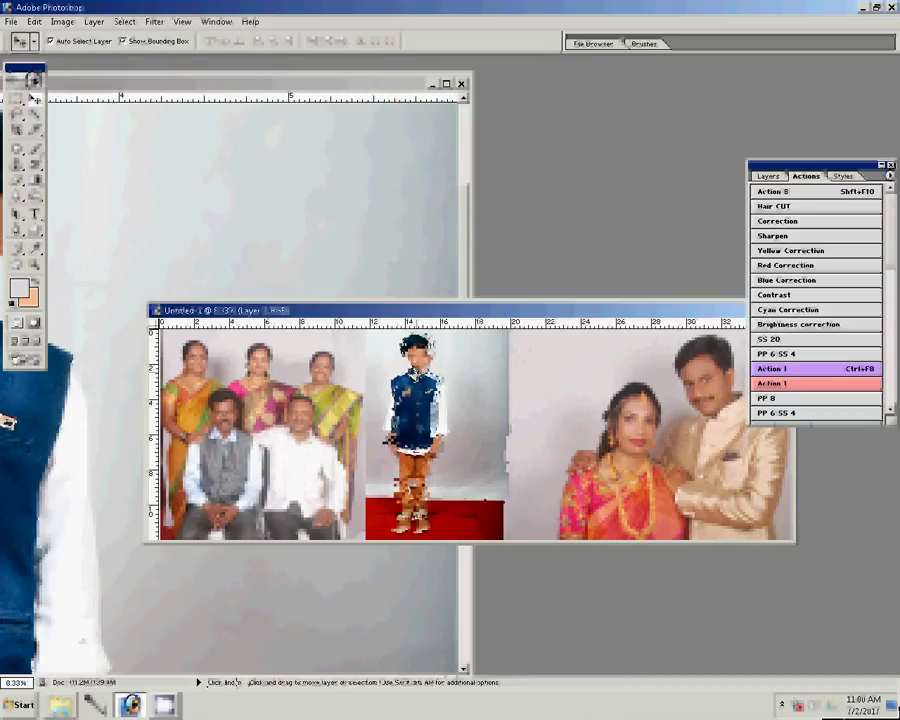
{"action": "left_click_drag", "start_coordinate": [381, 440], "coordinate": [378, 437]}
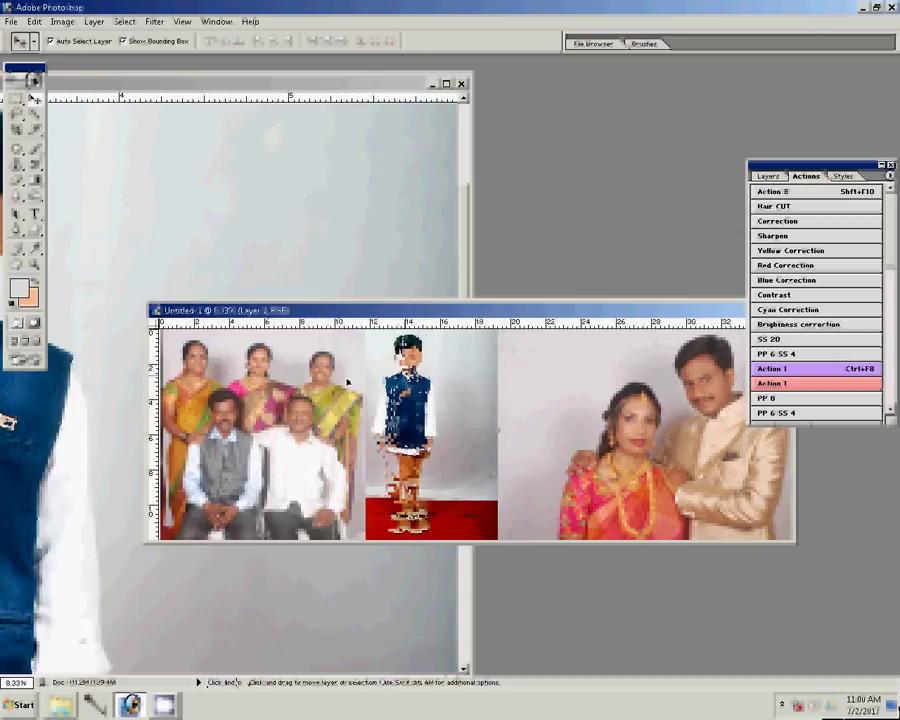
- Erase the boy photo's left edge with a large 100% opacity eraser to blend it in
{"action": "key", "text": "e"}
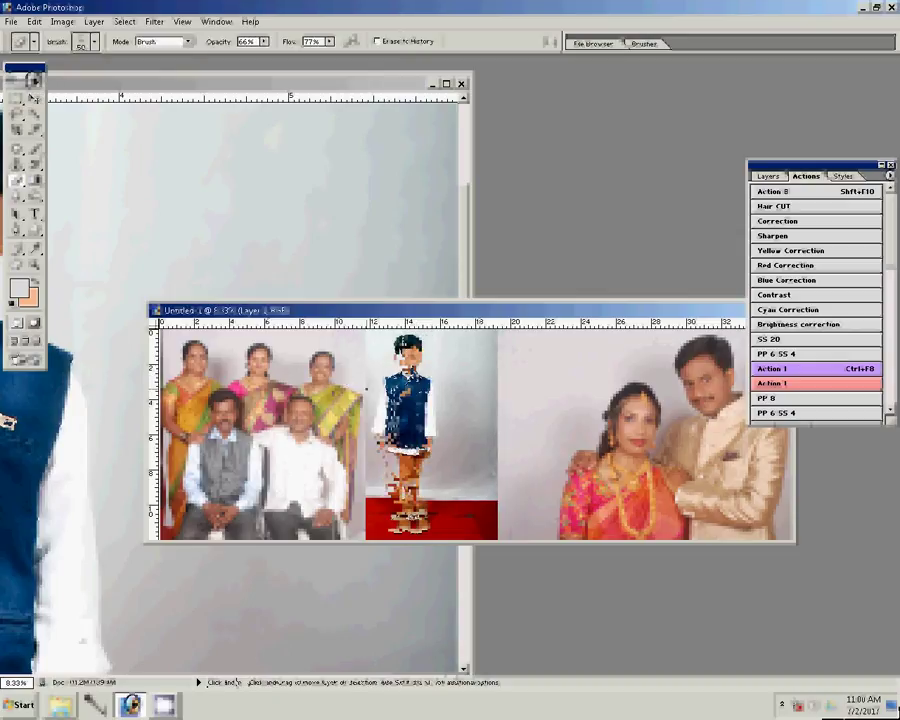
{"action": "key", "text": "bracketright"}
{"action": "key", "text": "bracketright"}
{"action": "key", "text": "bracketright"}
{"action": "left_click_drag", "start_coordinate": [265, 41], "coordinate": [307, 63]}
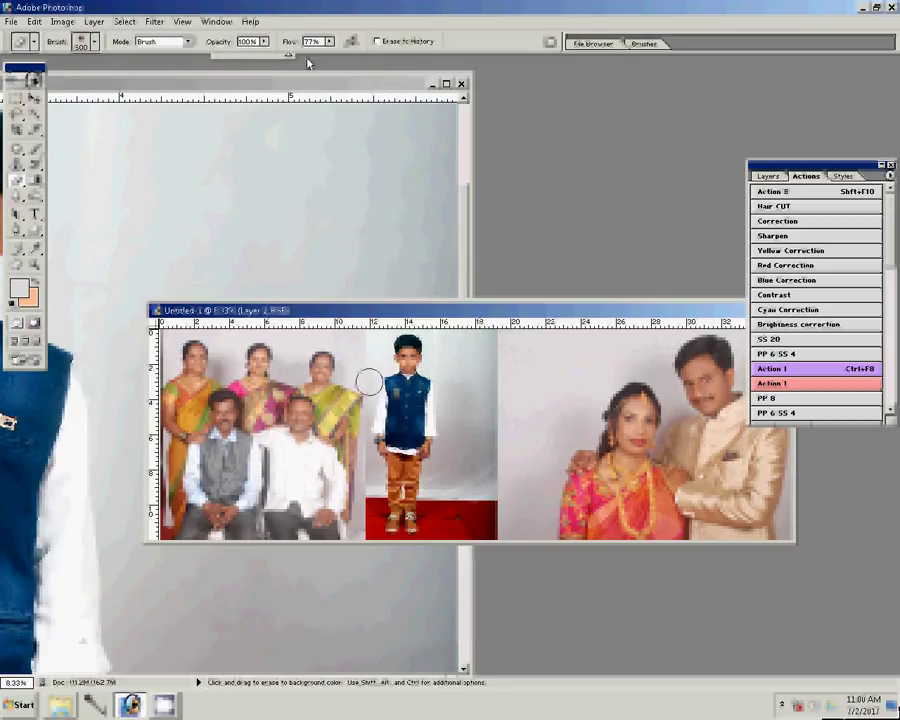
{"action": "key", "text": "bracketleft"}
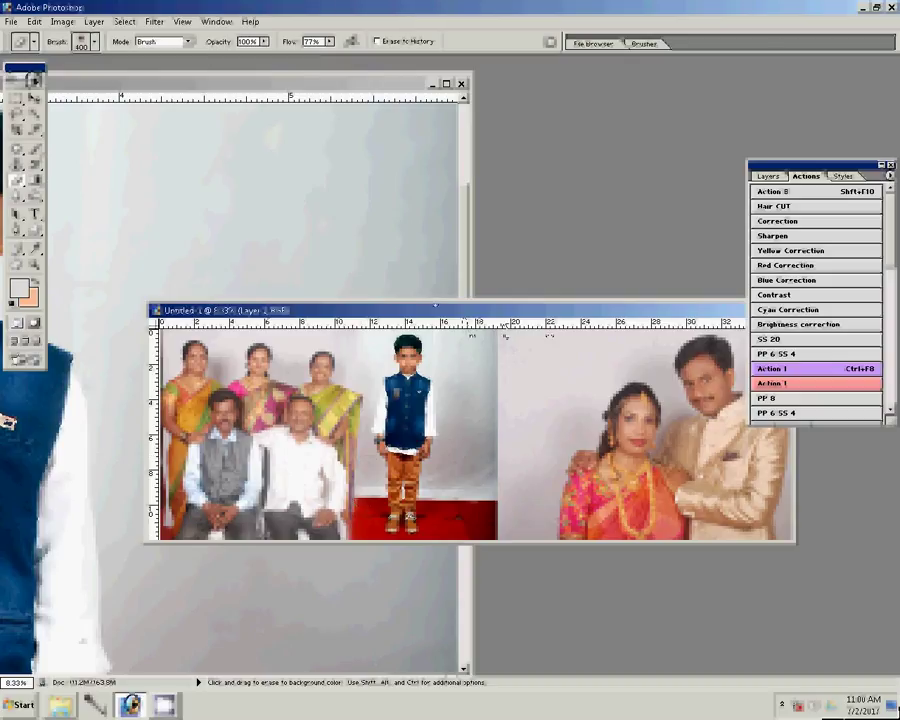
{"action": "key", "text": "shift+e"}
{"action": "key", "text": "v"}
{"action": "left_click", "coordinate": [370, 198]}
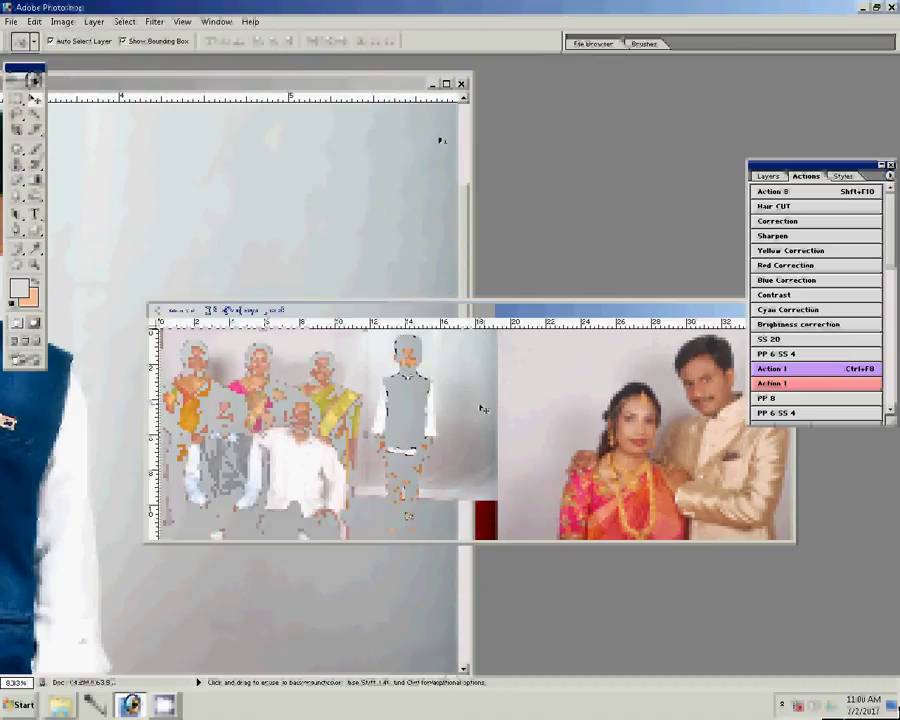
- Close the boy's source photo without saving and open DSC_0070 in Photoshop
{"action": "left_click", "coordinate": [461, 85]}
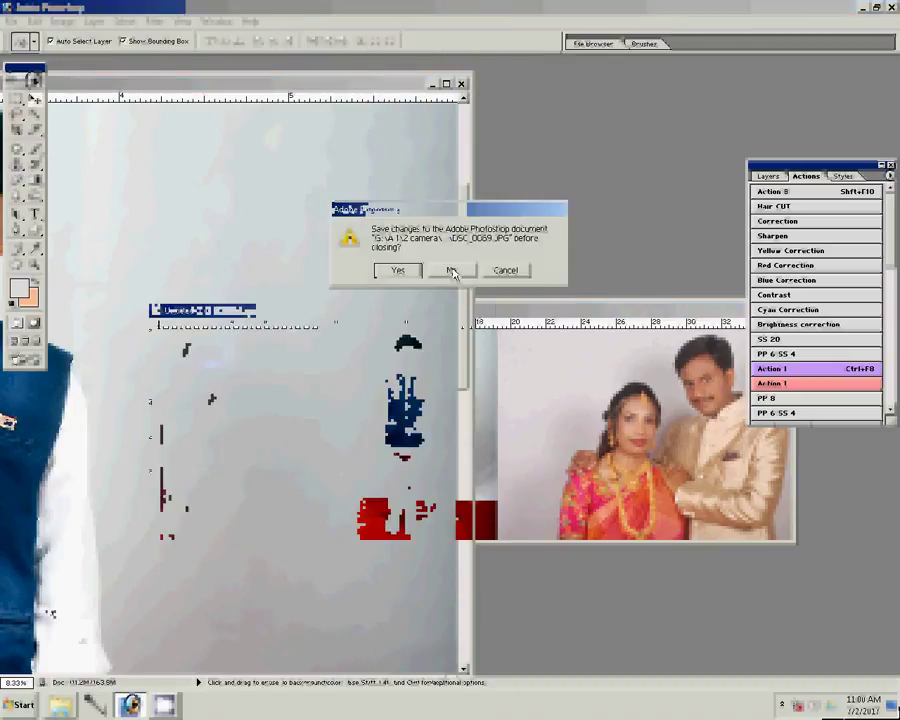
{"action": "left_click", "coordinate": [452, 271]}
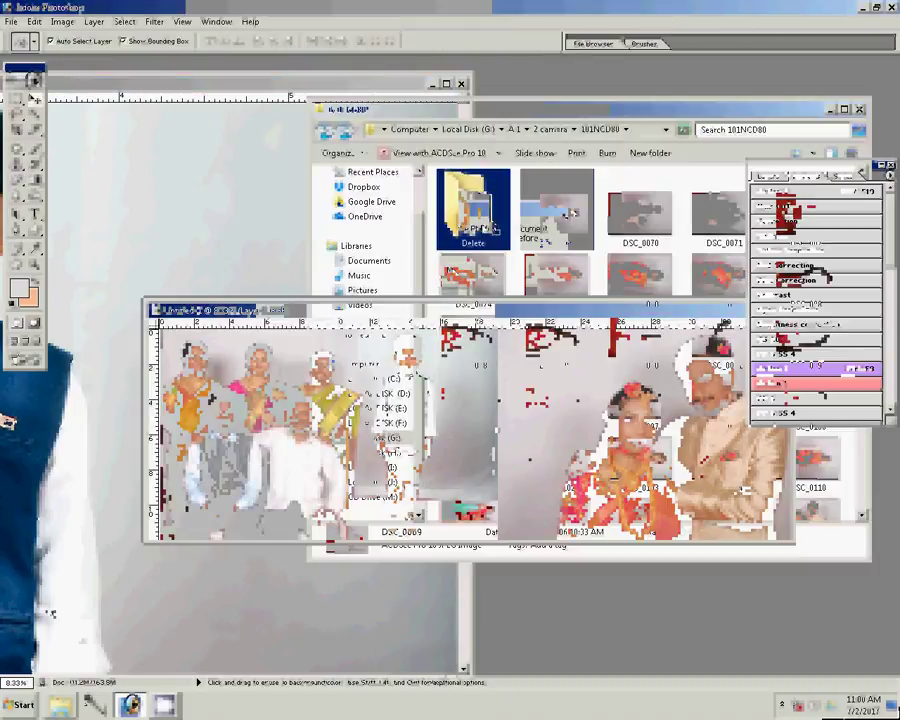
{"action": "left_click_drag", "start_coordinate": [556, 212], "coordinate": [67, 217]}
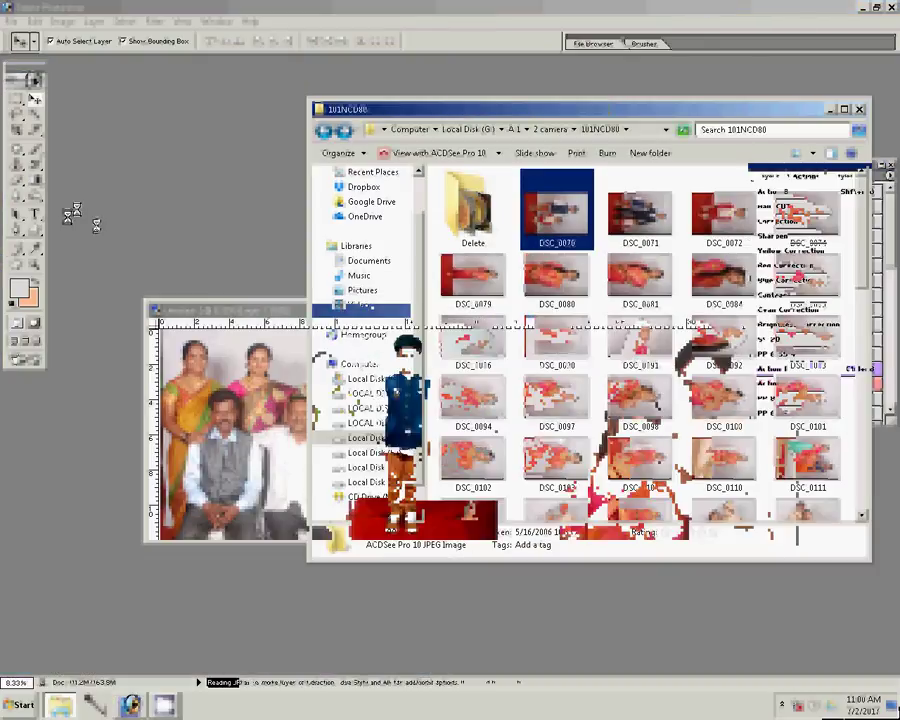
- Rotate DSC_0070 90° counter-clockwise upright and bring up its Image Size settings
{"action": "left_click", "coordinate": [62, 21]}
{"action": "mouse_move", "coordinate": [88, 149]}
{"action": "left_click", "coordinate": [162, 177]}
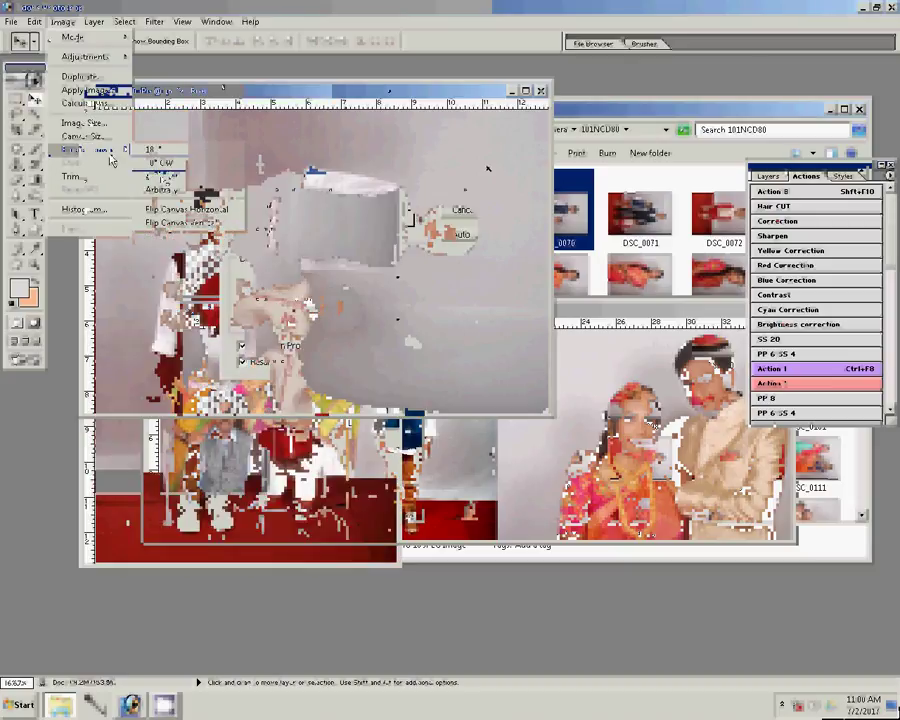
{"action": "key", "text": "ctrl+alt+i"}
- Resize DSC_0070 to 8 inches wide and select the two boys
{"action": "type", "text": "8"}
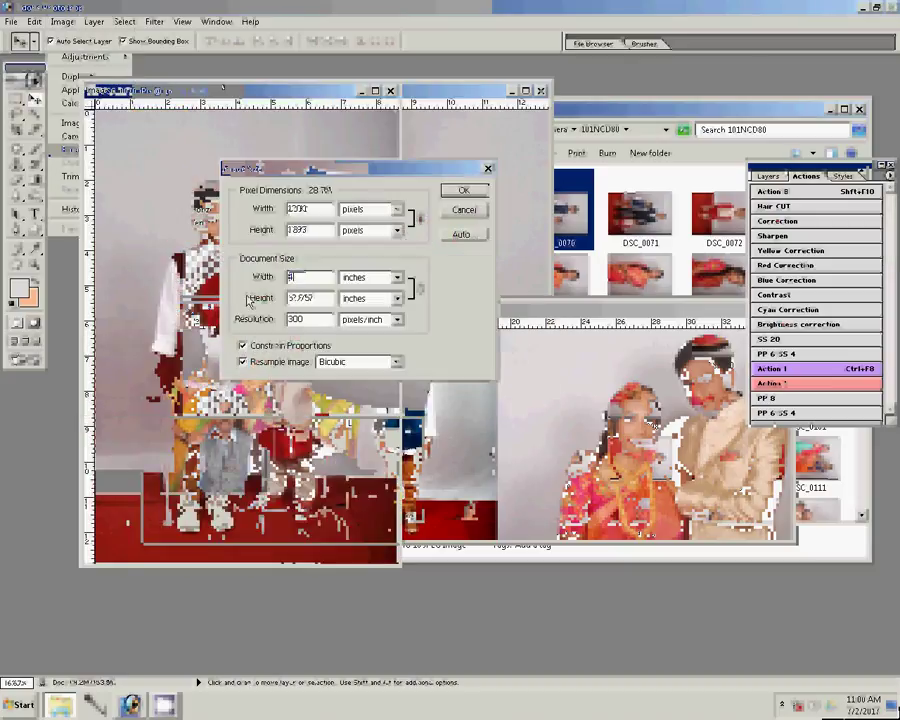
{"action": "left_click", "coordinate": [464, 191]}
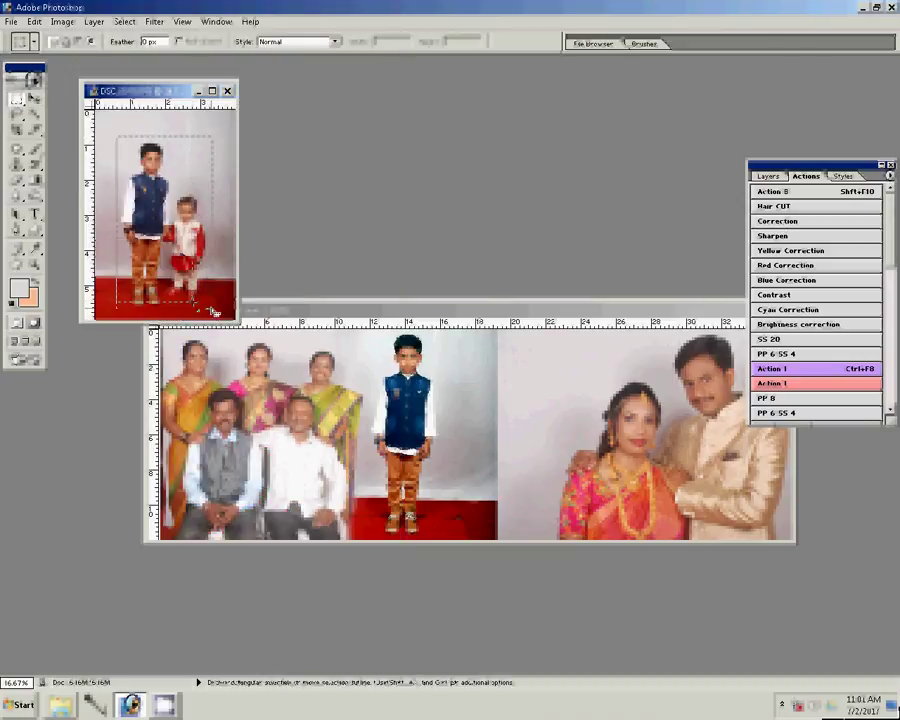
{"action": "left_click_drag", "start_coordinate": [197, 310], "coordinate": [212, 311]}
- Place the two boys beside the couple portrait on the album page, then close DSC_0070
{"action": "left_click", "coordinate": [240, 311]}
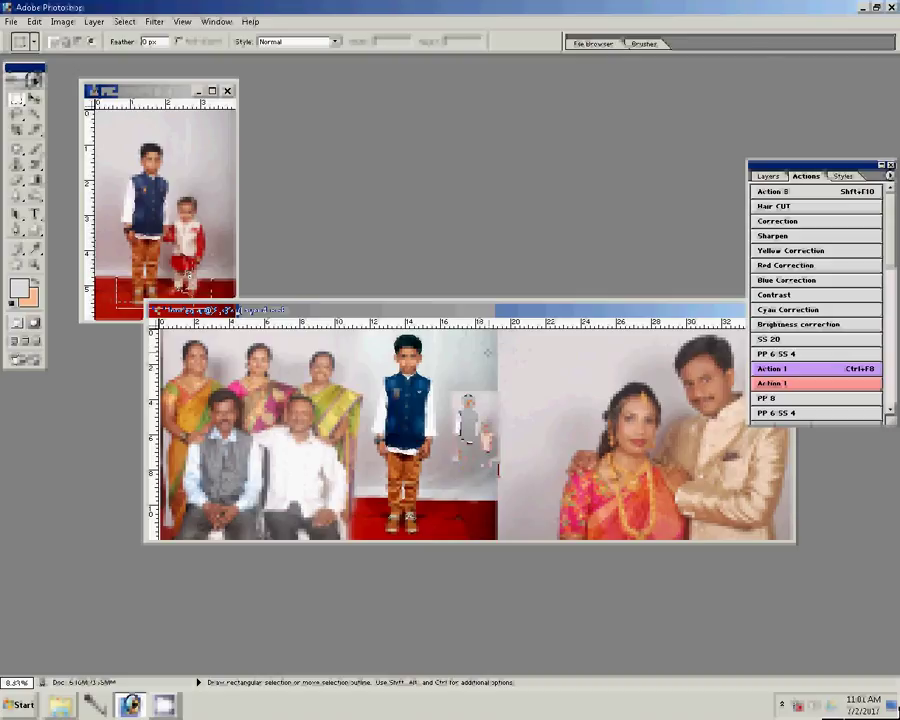
{"action": "key", "text": "v"}
{"action": "left_click_drag", "start_coordinate": [487, 438], "coordinate": [519, 483]}
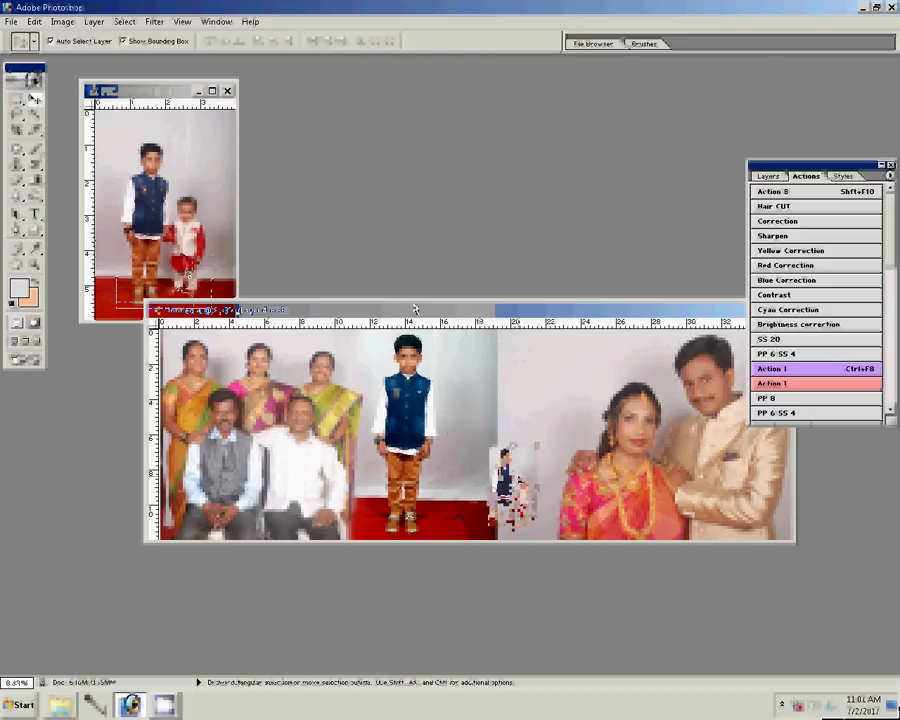
{"action": "left_click", "coordinate": [148, 123]}
{"action": "key", "text": "ctrl+w"}
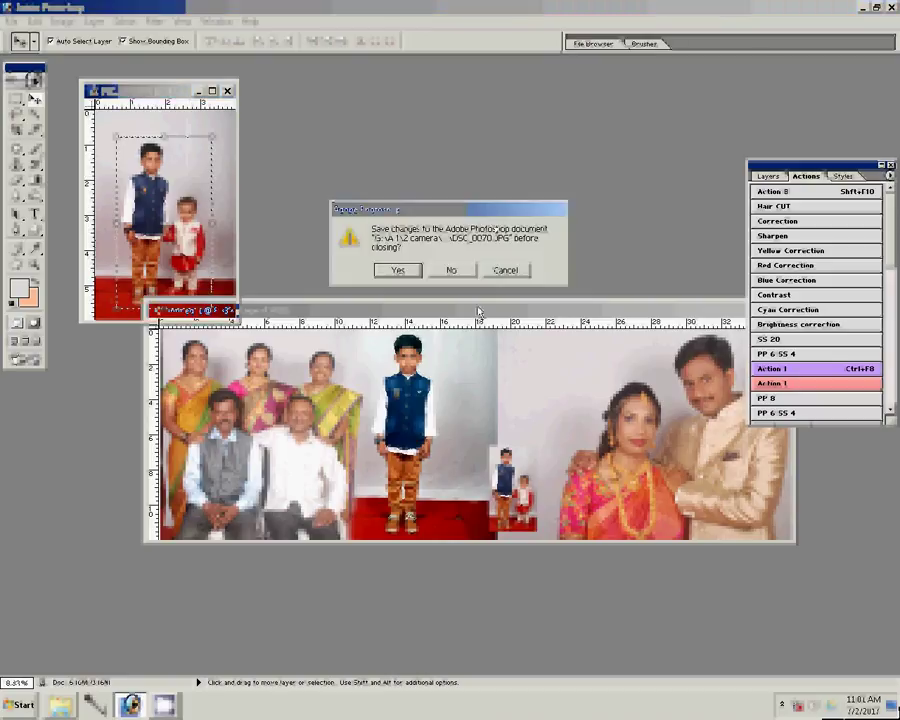
- Move DSC_0070 into the Delete folder, then open DSC_0071 and rotate it upright
{"action": "key", "text": "alt+Tab"}
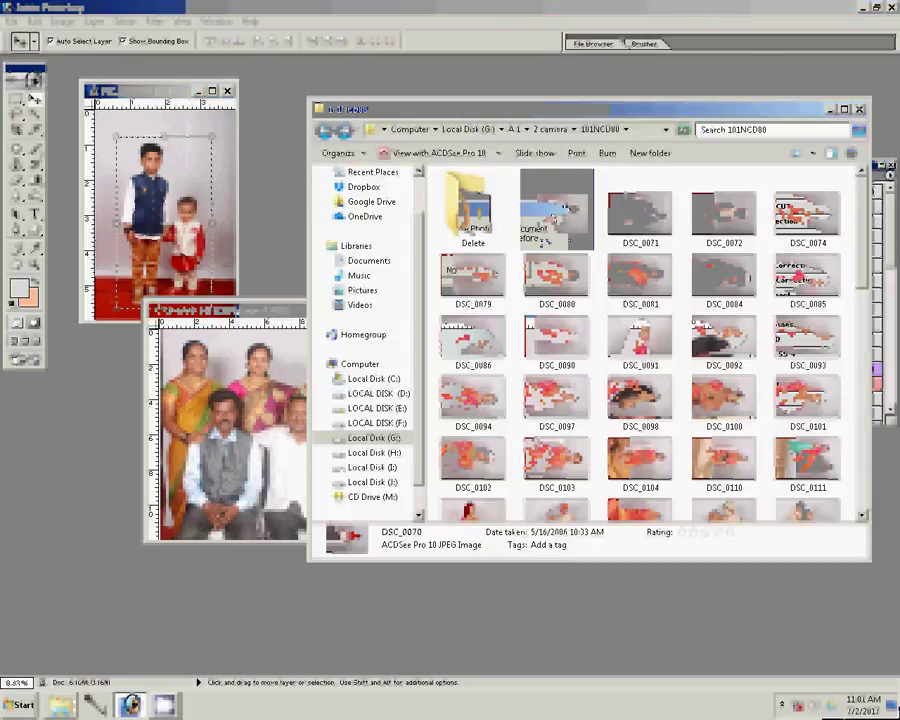
{"action": "left_click_drag", "start_coordinate": [556, 210], "coordinate": [474, 222]}
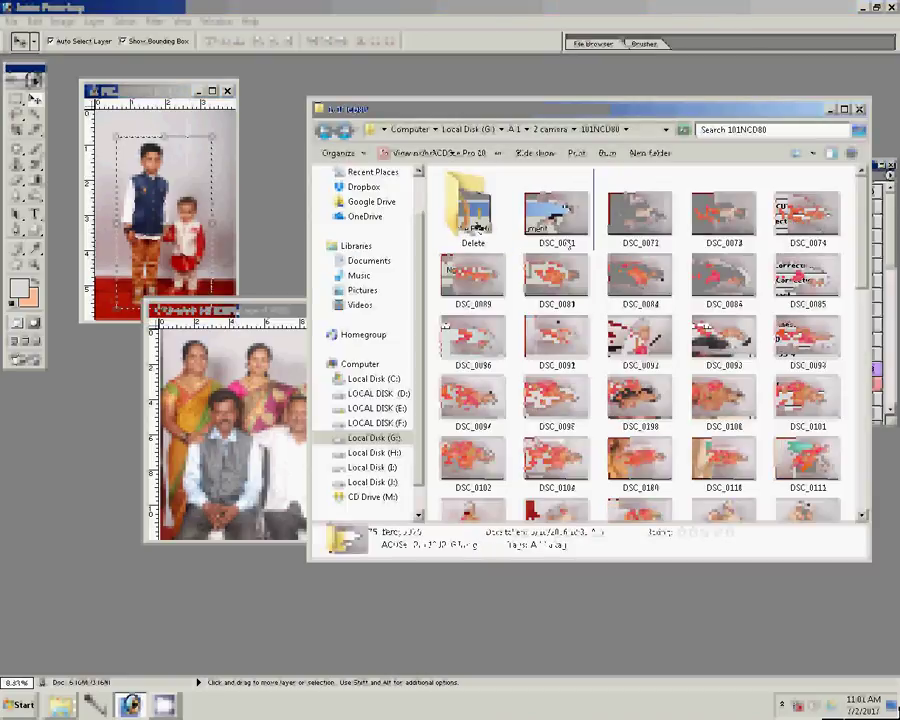
{"action": "left_click", "coordinate": [244, 160]}
{"action": "key", "text": "F9"}
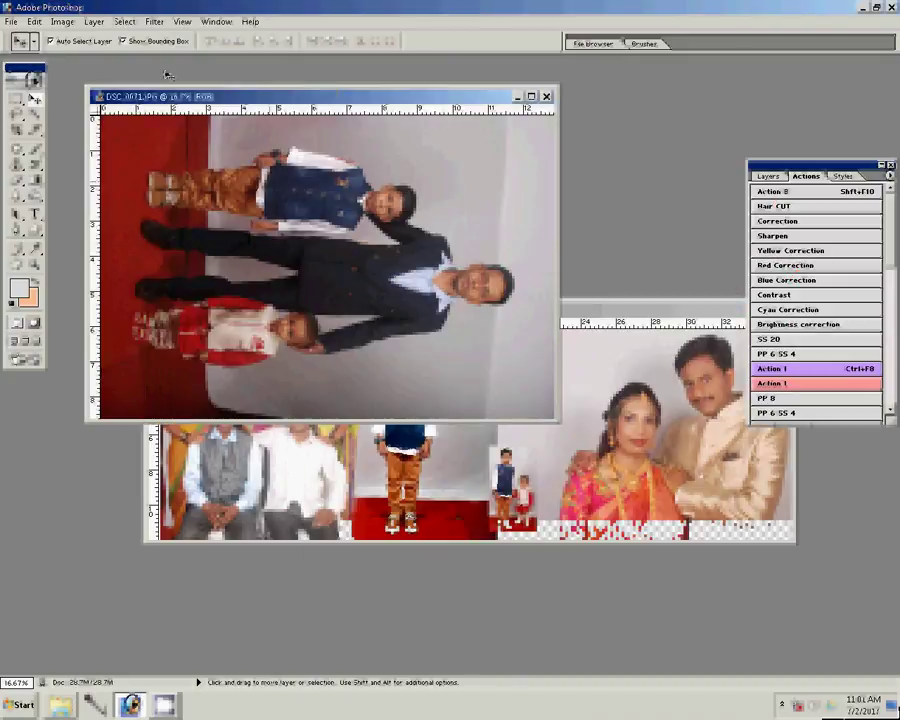
{"action": "left_click", "coordinate": [62, 21]}
{"action": "mouse_move", "coordinate": [105, 150]}
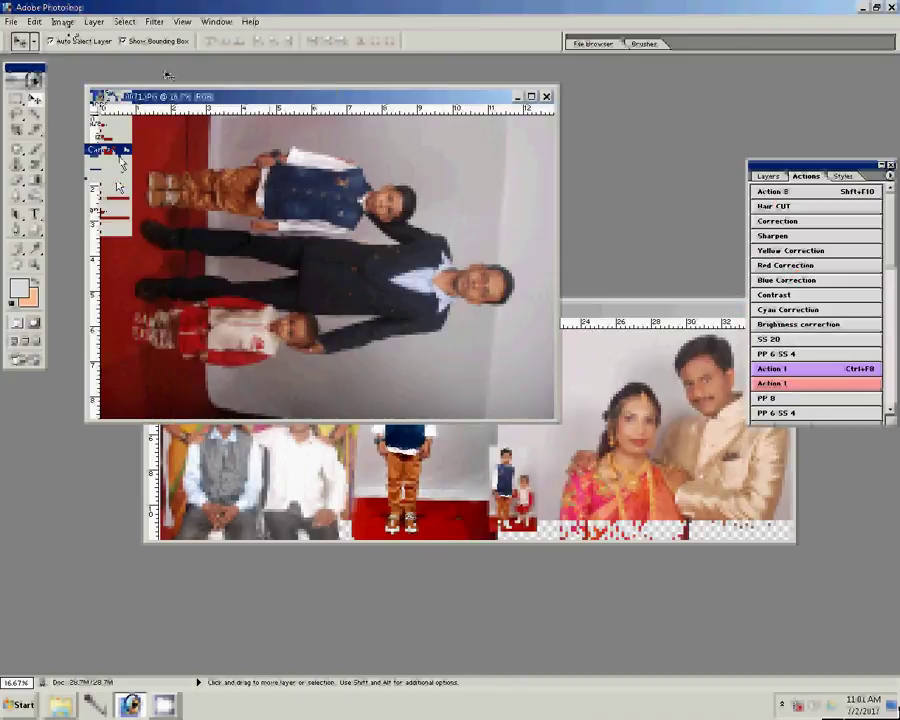
{"action": "left_click", "coordinate": [170, 176]}
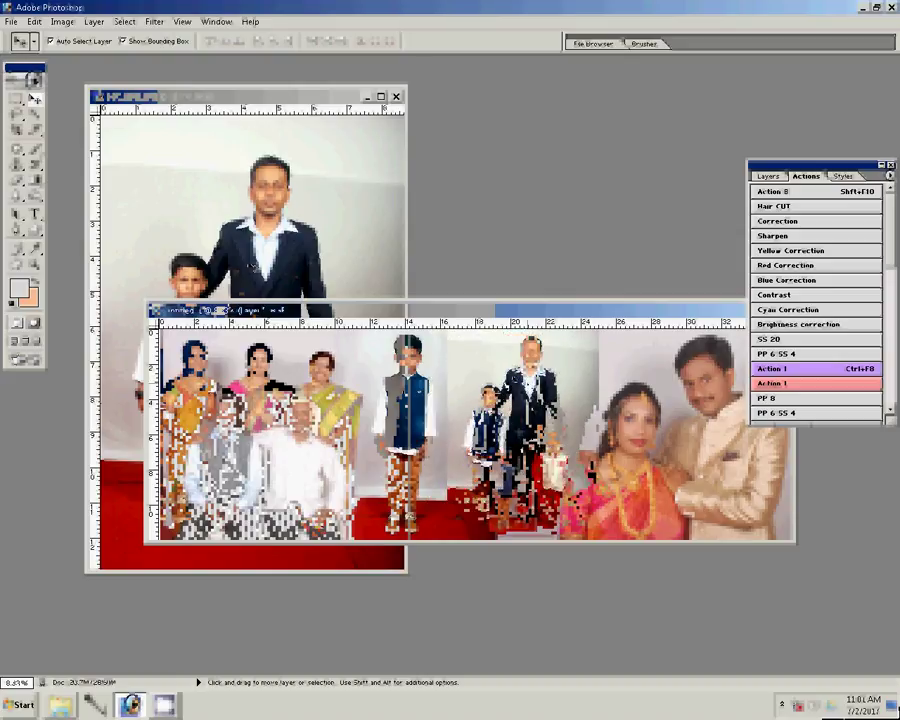
- Switch to the Eraser to blend the father-and-sons photo's edges
{"action": "key", "text": "e"}
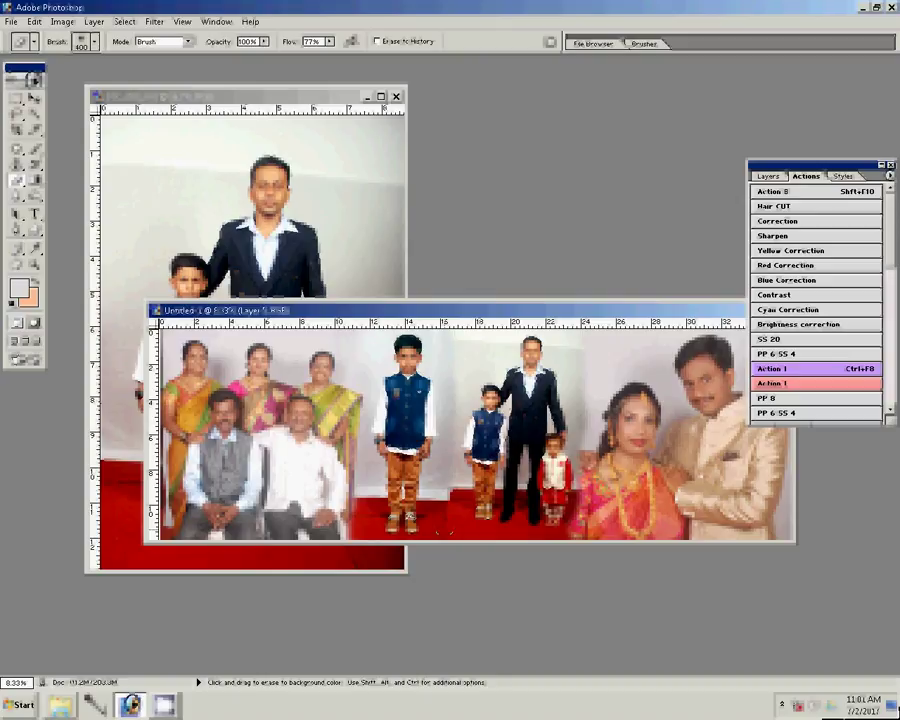
- Switch to the Background Eraser and Move tool, then zoom out to show the whole page
{"action": "key", "text": "shift+e"}
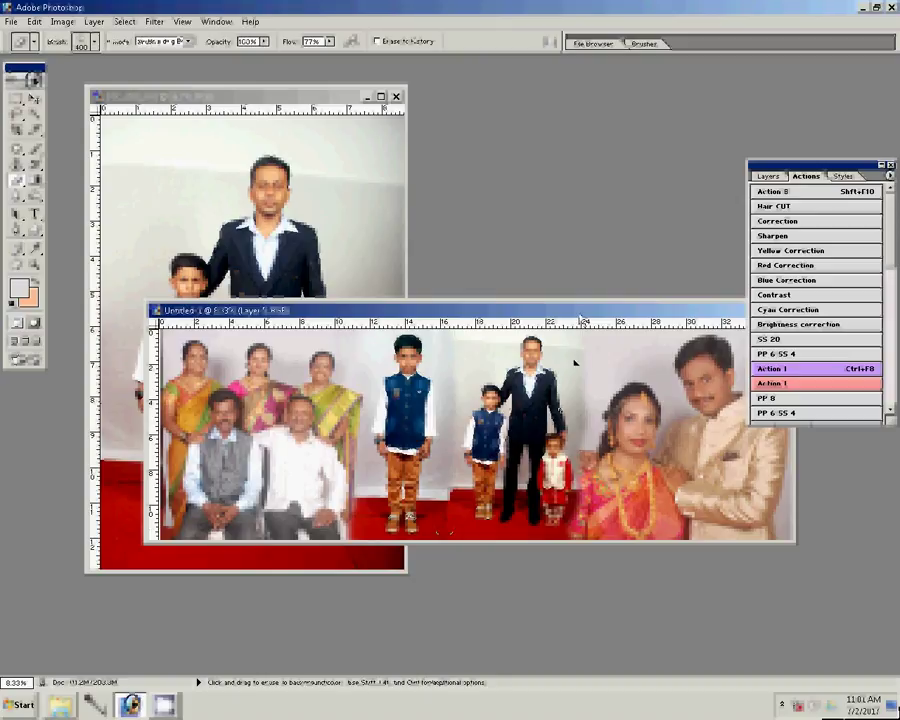
{"action": "key", "text": "v"}
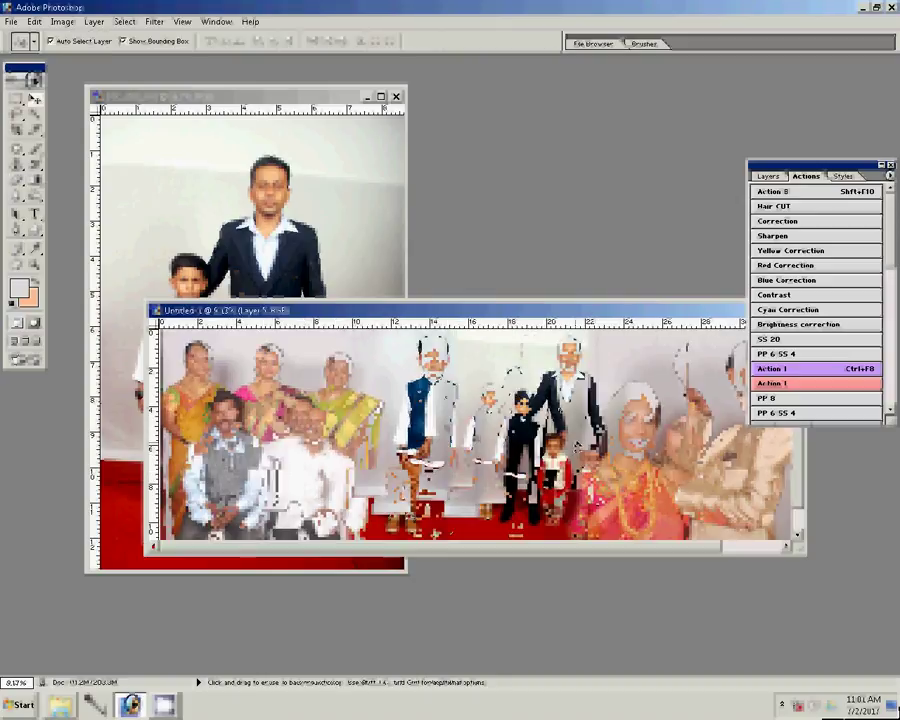
{"action": "key", "text": "ctrl+minus"}
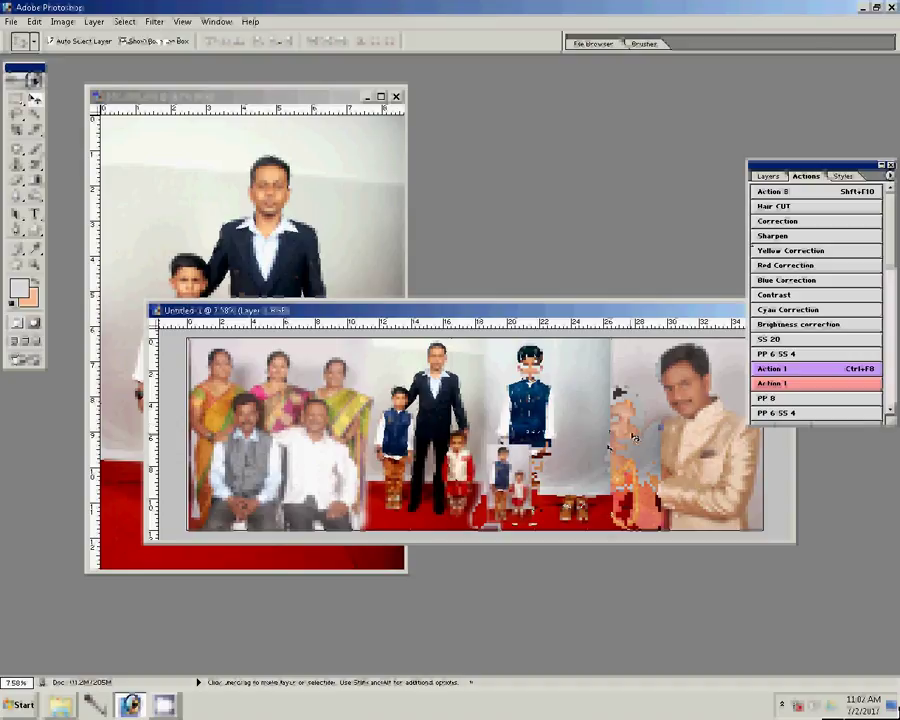
- Select and delete the pale grey strip left of the couple portrait
{"action": "key", "text": "m"}
{"action": "left_click_drag", "start_coordinate": [570, 337], "coordinate": [665, 530]}
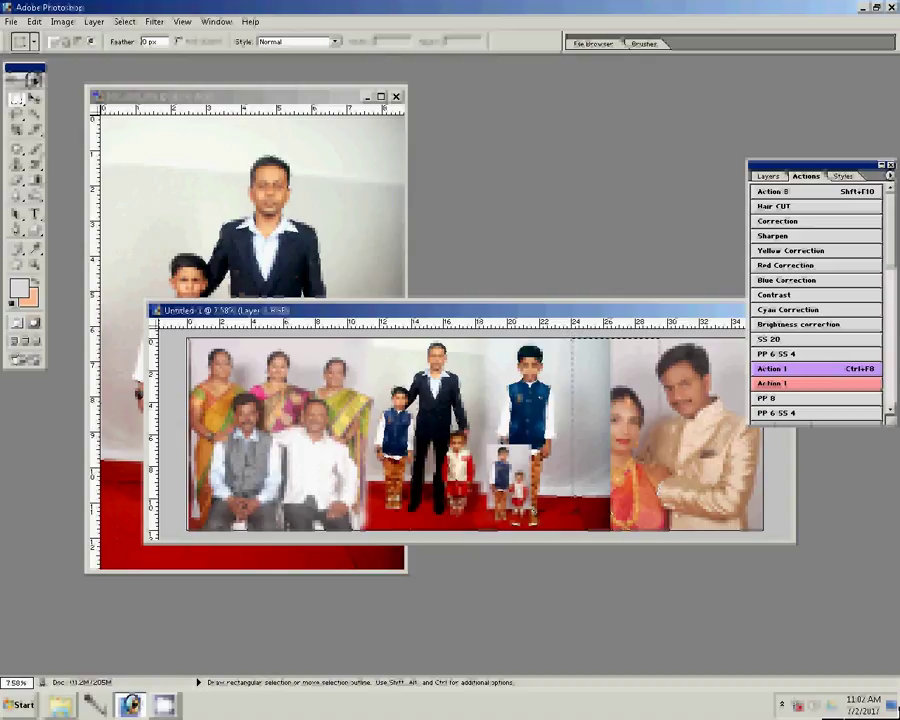
{"action": "key", "text": "Delete"}
{"action": "key", "text": "ctrl+d"}
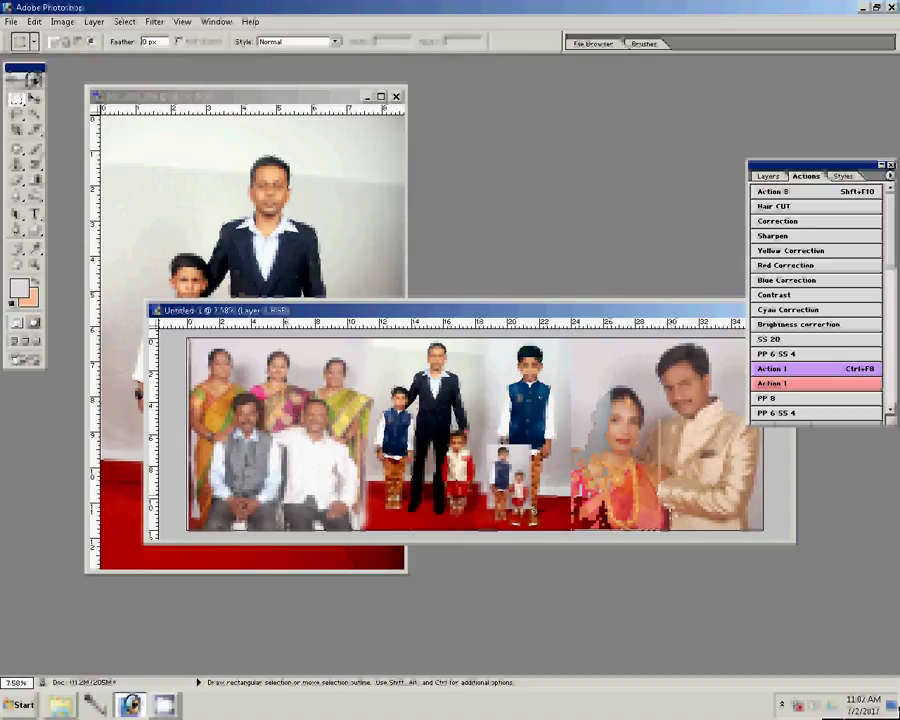
- Erase the hard edge beside the bride's veil
{"action": "key", "text": "b"}
{"action": "key", "text": "v"}
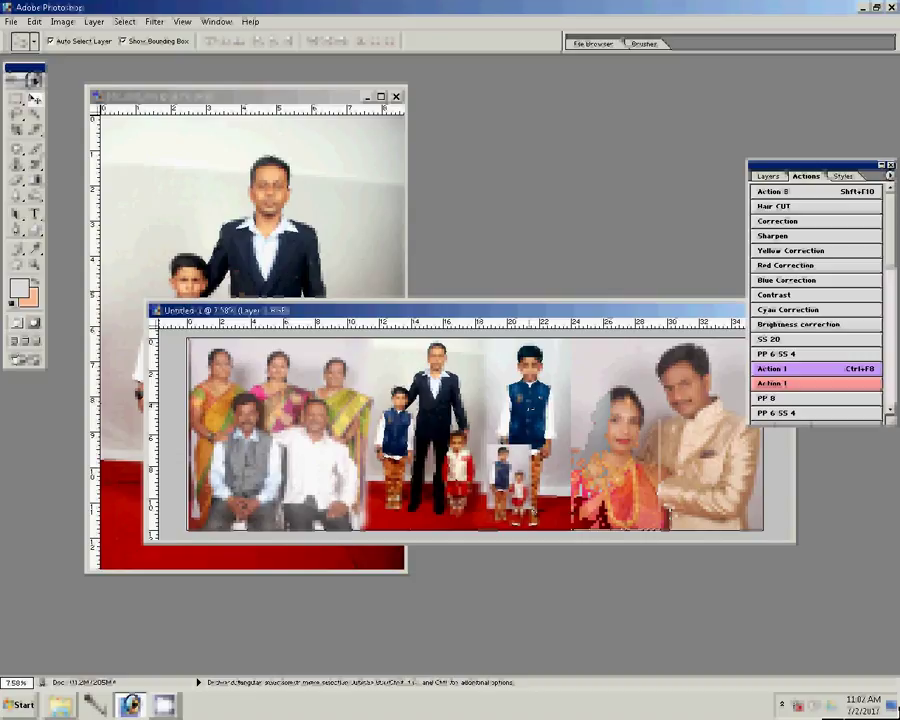
{"action": "key", "text": "e"}
{"action": "mouse_move", "coordinate": [573, 425]}
{"action": "left_mouse_down"}
{"action": "mouse_move", "coordinate": [566, 334]}
{"action": "mouse_move", "coordinate": [595, 465]}
{"action": "mouse_move", "coordinate": [567, 528]}
{"action": "left_mouse_up"}
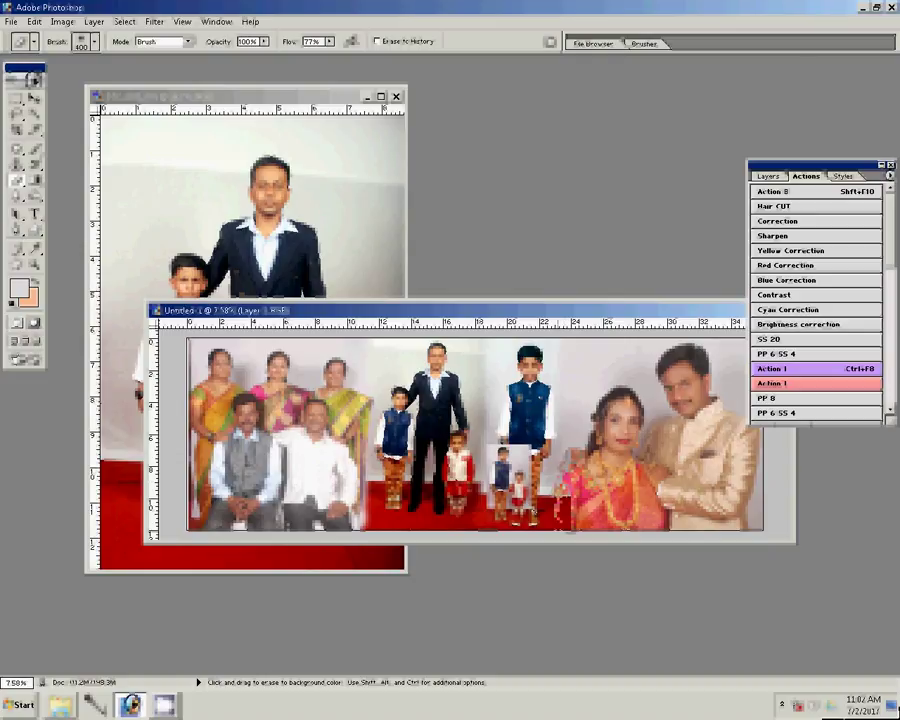
- Try erasing the bride's edge halo, undo it, and move the children inset up beside the boy
{"action": "mouse_move", "coordinate": [564, 494]}
{"action": "left_mouse_down"}
{"action": "mouse_move", "coordinate": [563, 515]}
{"action": "mouse_move", "coordinate": [563, 500]}
{"action": "left_mouse_up"}
{"action": "key", "text": "ctrl+alt+z"}
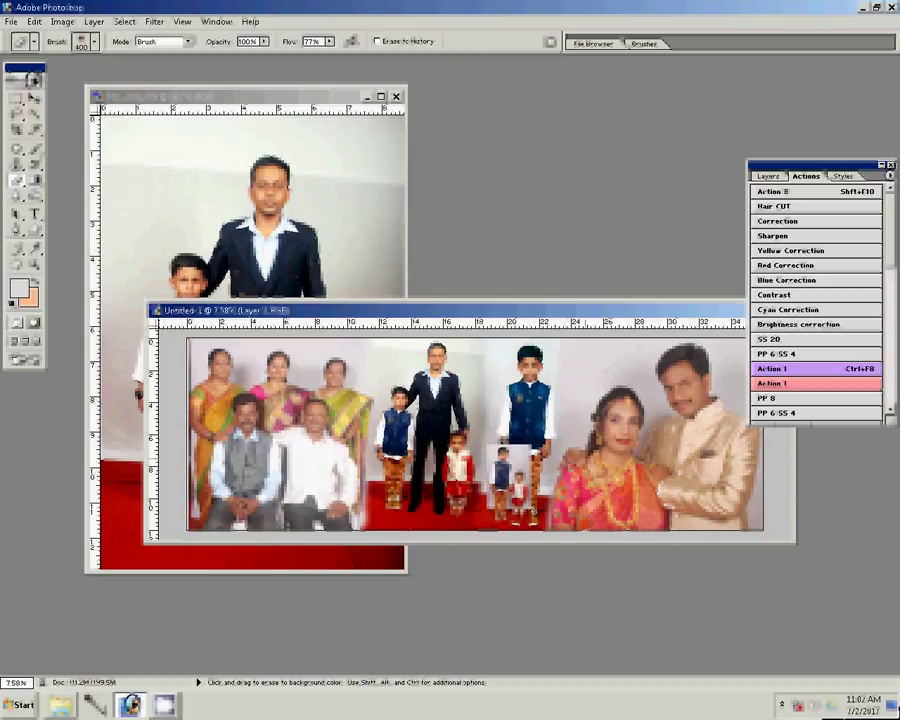
{"action": "key", "text": "v"}
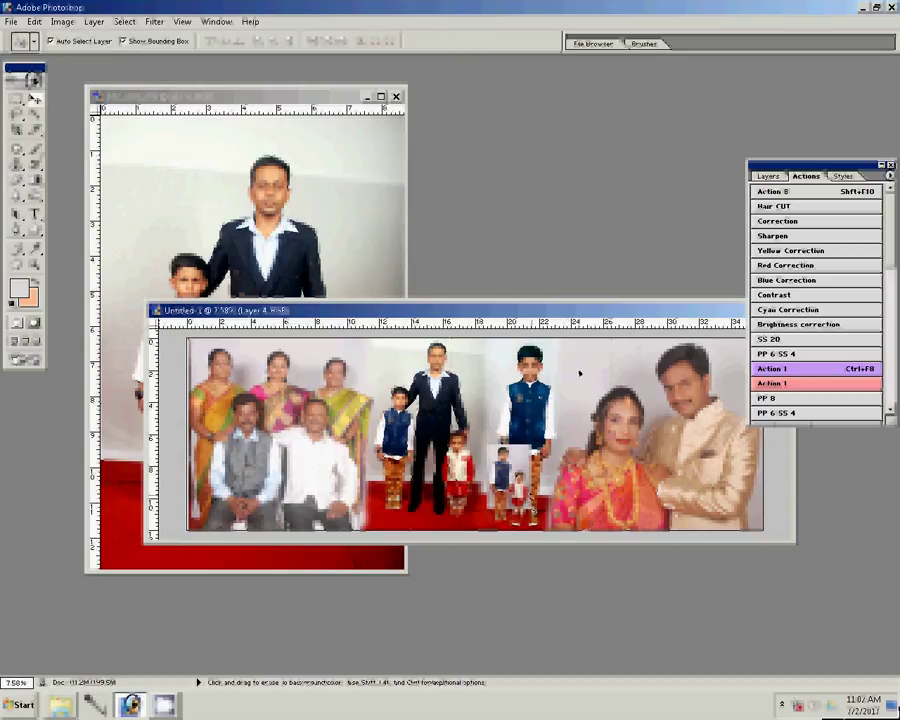
{"action": "left_click_drag", "start_coordinate": [510, 470], "coordinate": [591, 349]}
- Scale the children inset to 77.5%, nudge it slightly up-left, and show the Layers list
{"action": "key", "text": "ctrl+t"}
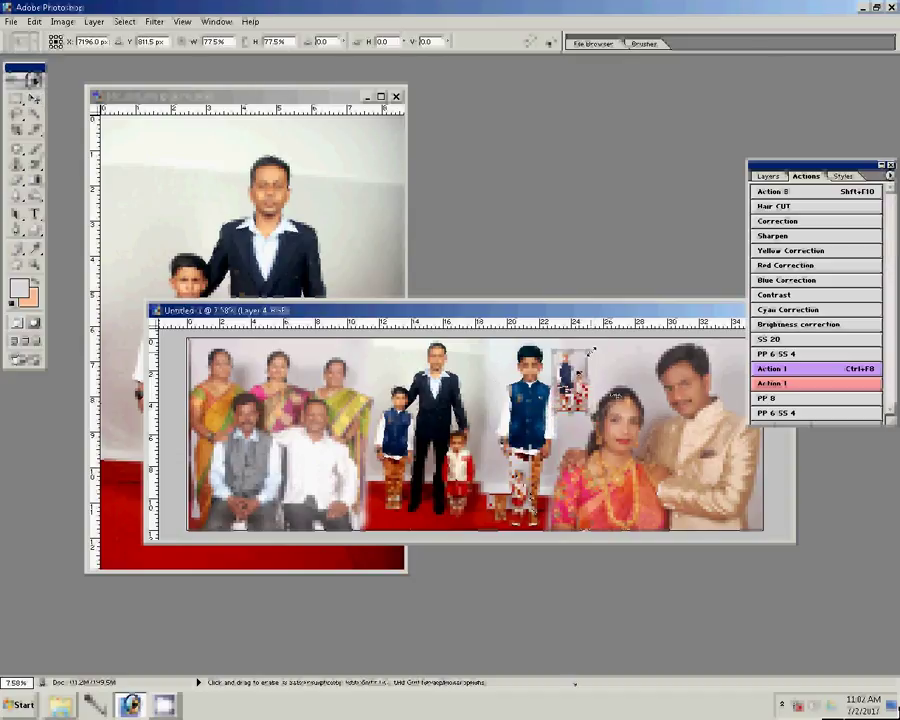
{"action": "key", "text": "Return"}
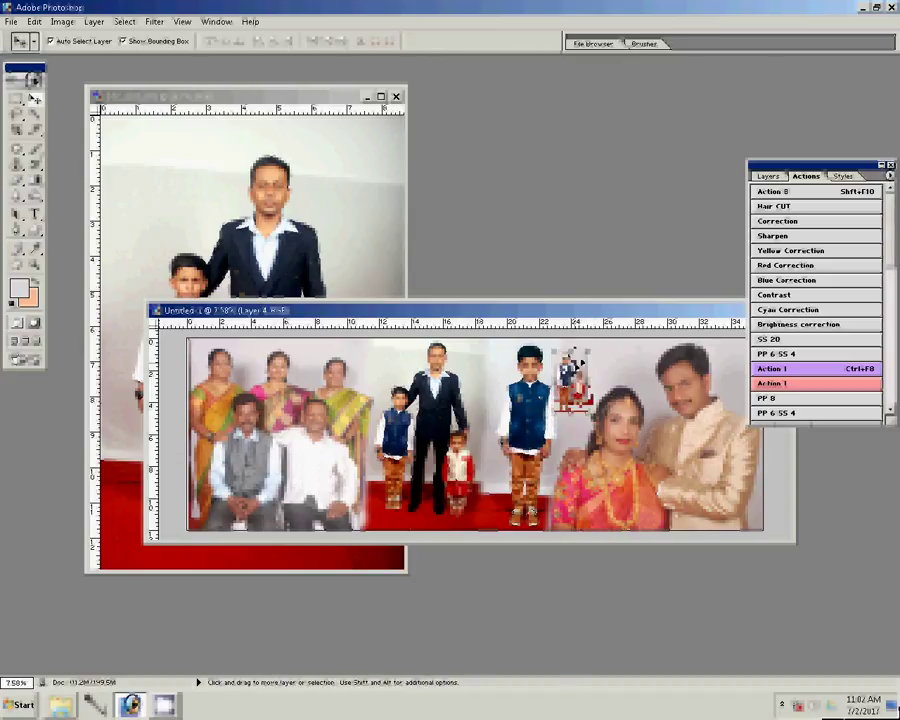
{"action": "left_click_drag", "start_coordinate": [583, 365], "coordinate": [581, 361]}
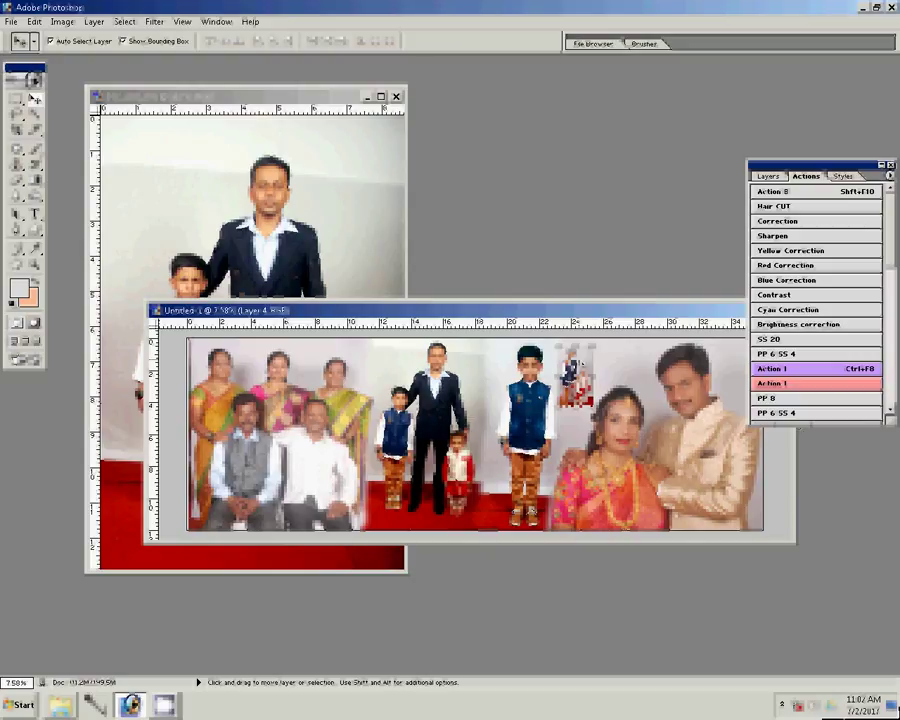
{"action": "left_click", "coordinate": [767, 176]}
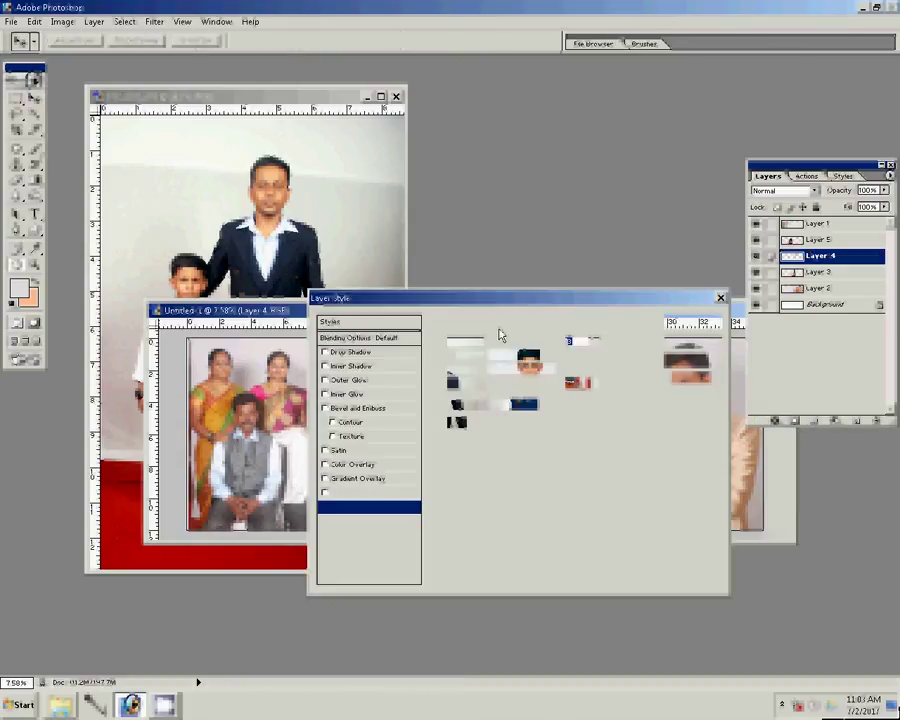
- Give the children inset a 3 px red stroke, then close the DSC_0071 photo
{"action": "left_click", "coordinate": [479, 423]}
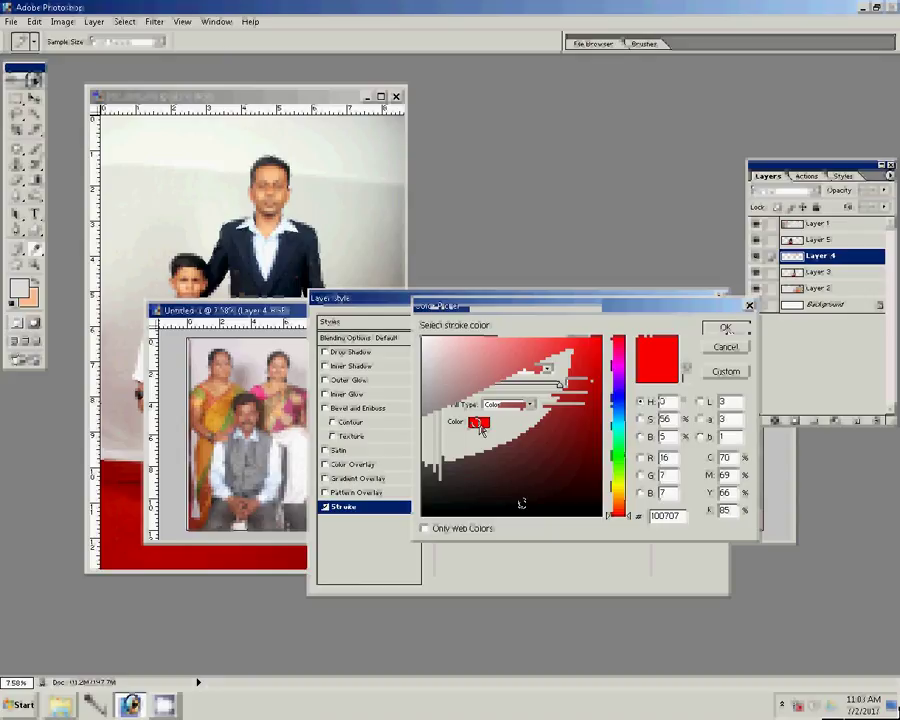
{"action": "left_click", "coordinate": [724, 328]}
{"action": "type", "text": "3"}
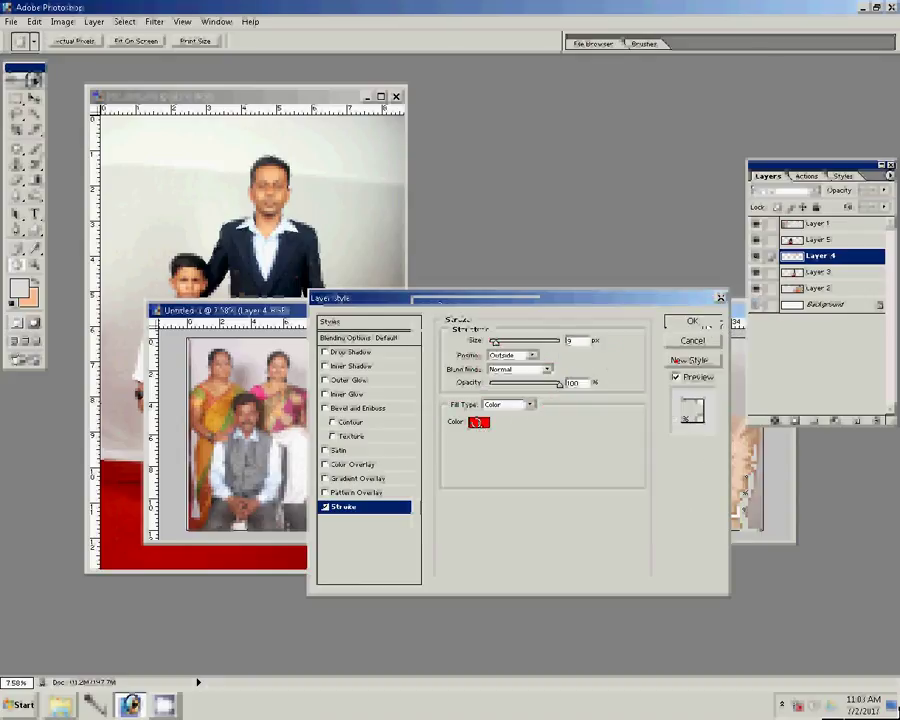
{"action": "left_click", "coordinate": [692, 322]}
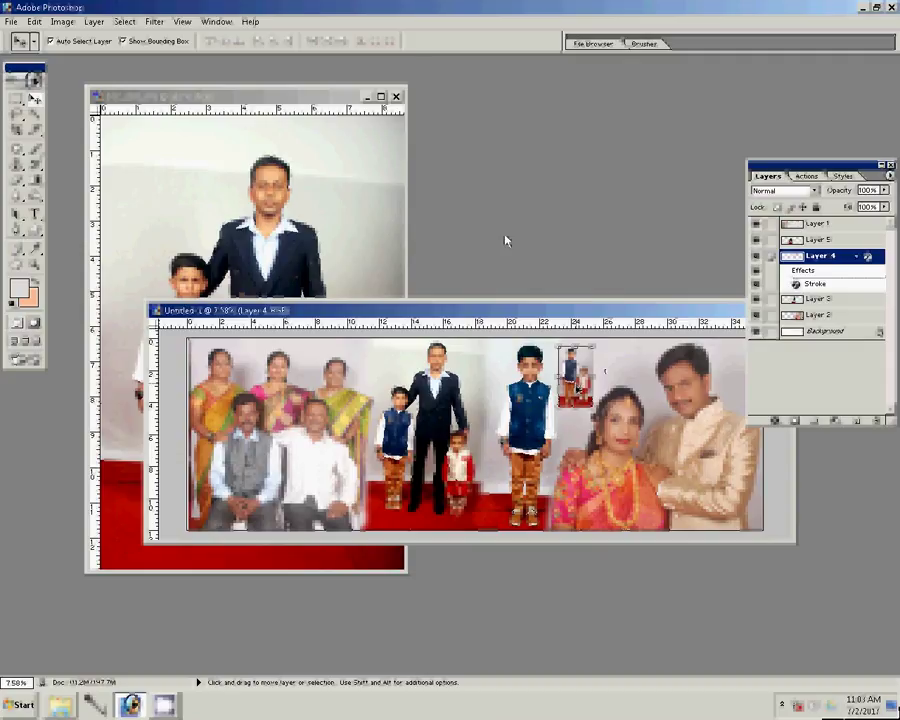
{"action": "key", "text": "ctrl+Tab"}
{"action": "key", "text": "ctrl+w"}
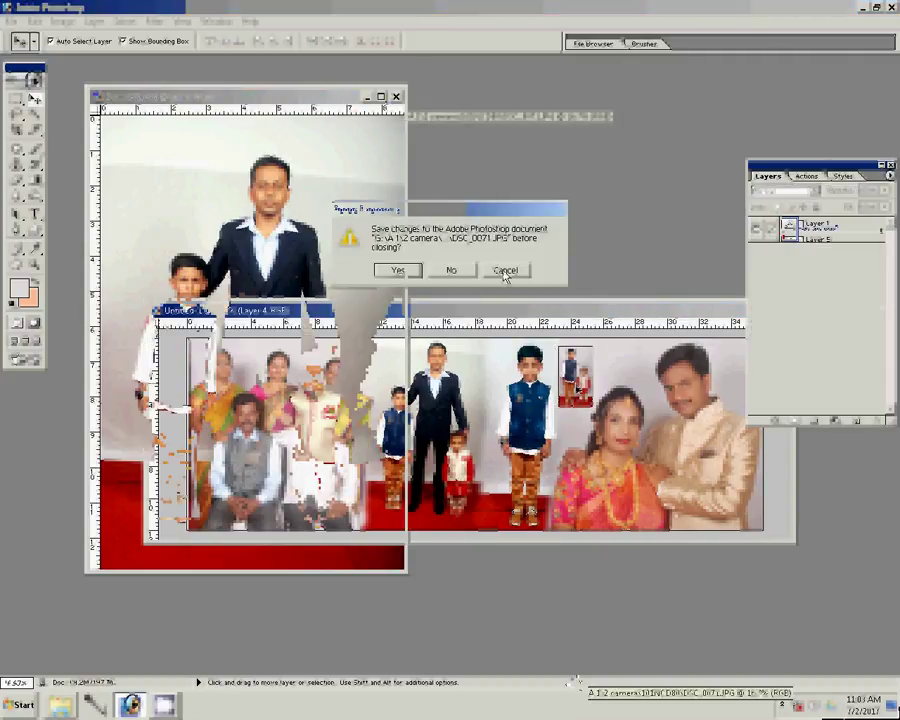
- Discard DSC_0071, save the album page as 186.psd, and select Explorer's Delete folder
{"action": "left_click", "coordinate": [455, 271]}
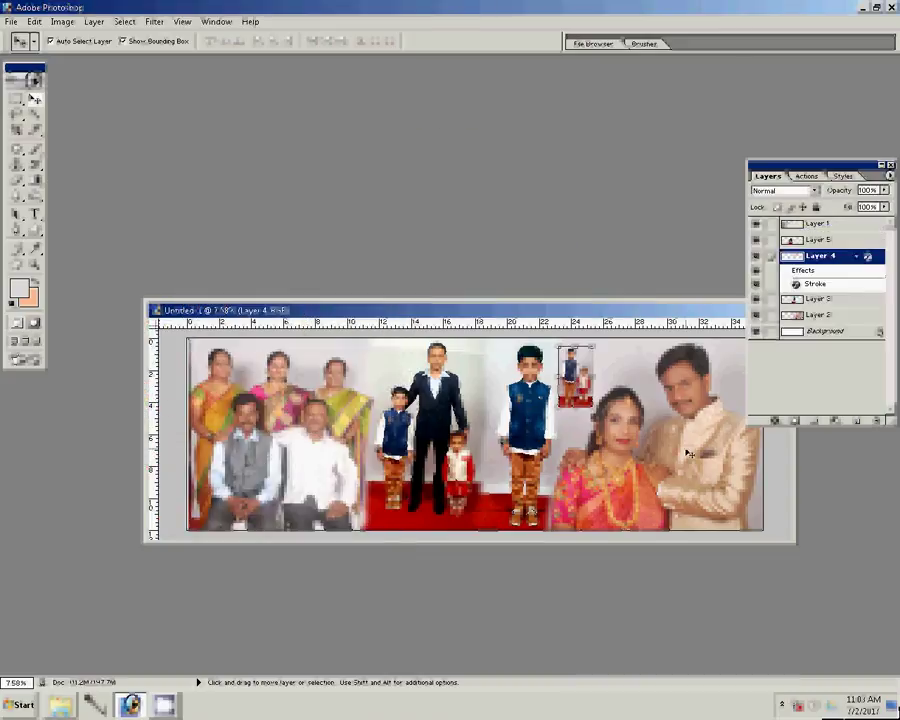
{"action": "left_click", "coordinate": [689, 455]}
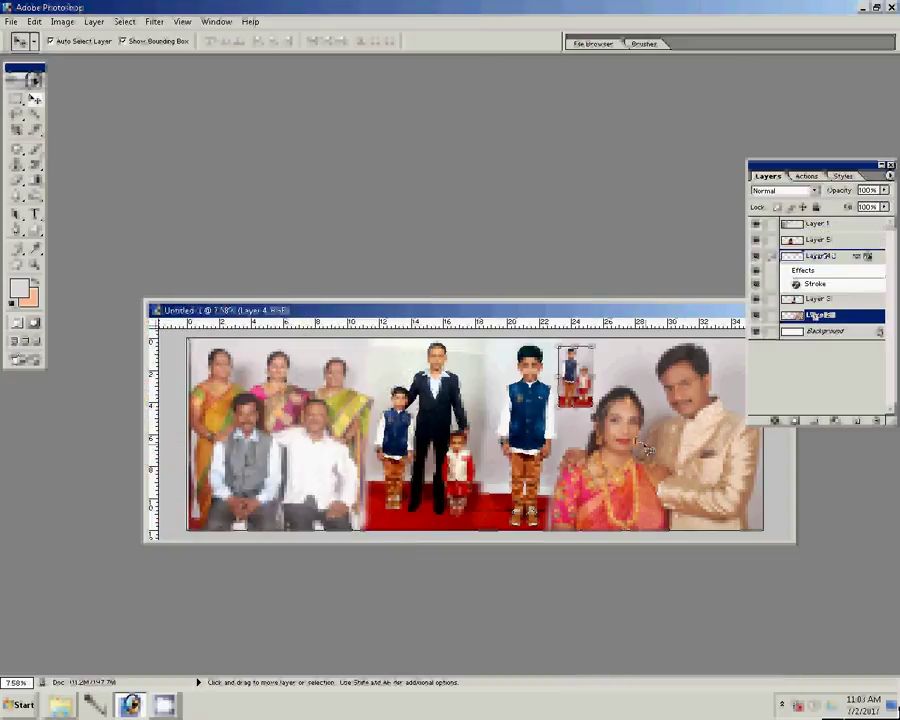
{"action": "key", "text": "ctrl+s"}
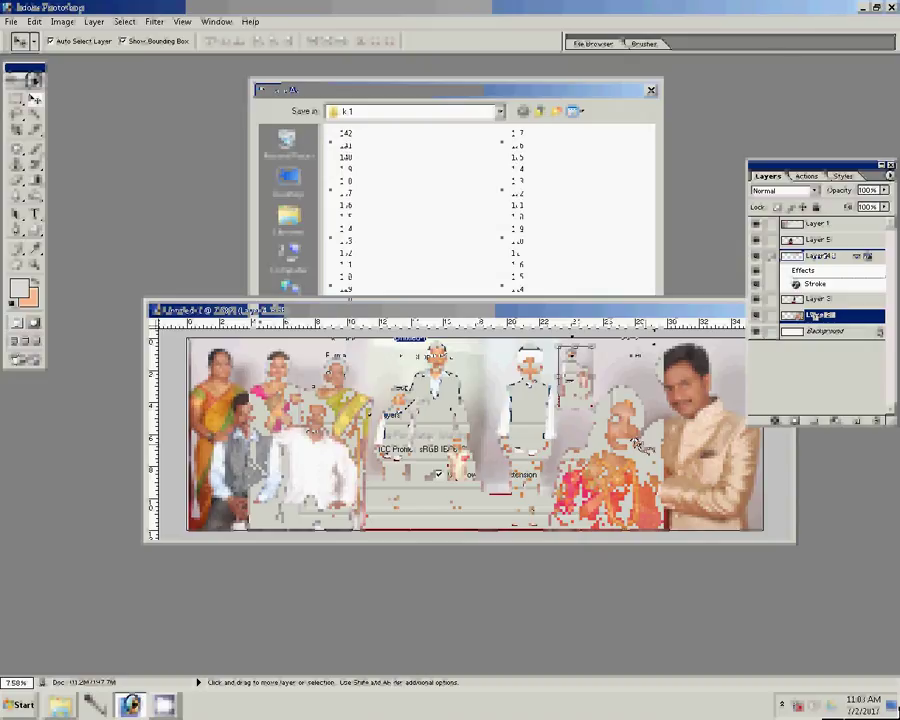
{"action": "type", "text": "1"}
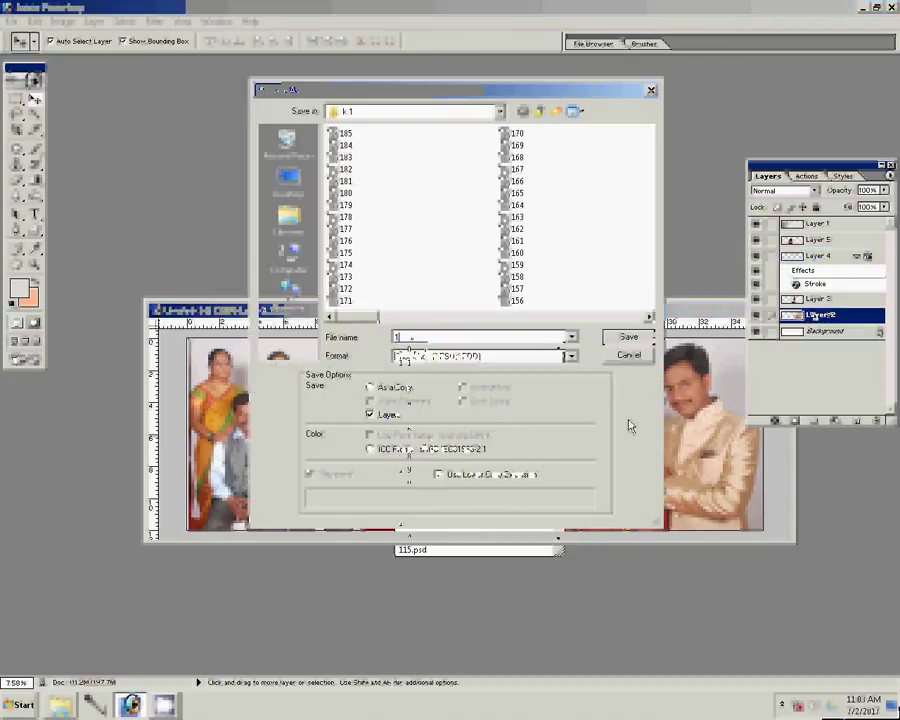
{"action": "type", "text": "8"}
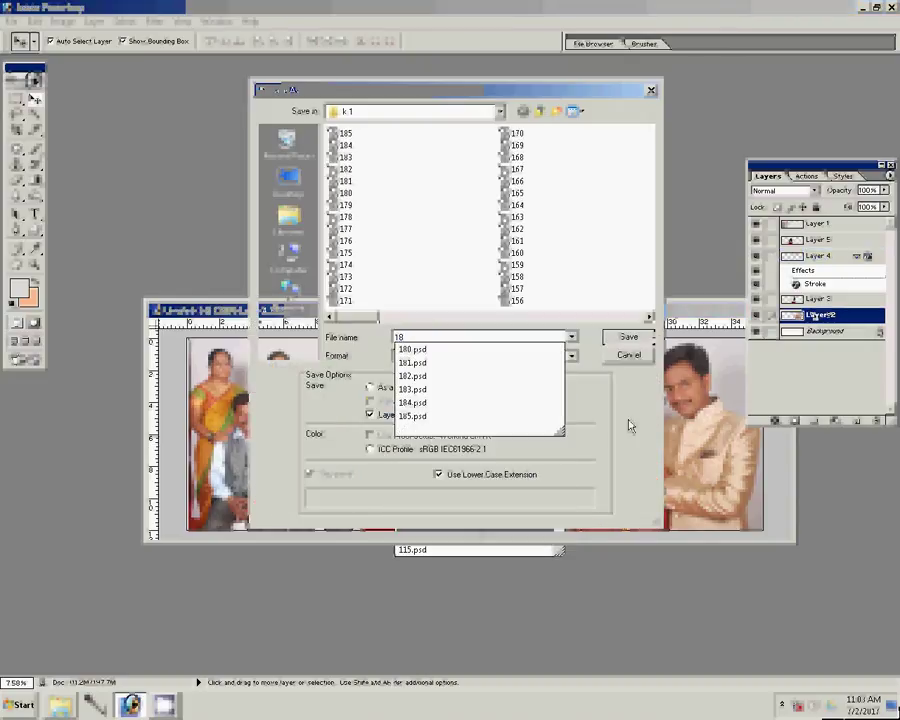
{"action": "type", "text": "6"}
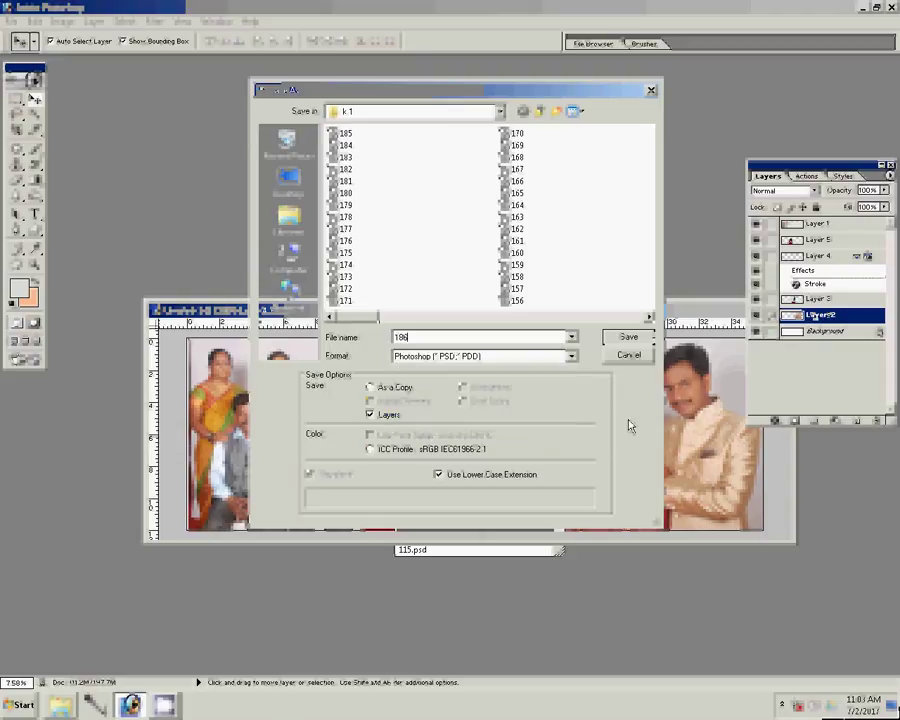
{"action": "left_click", "coordinate": [627, 344]}
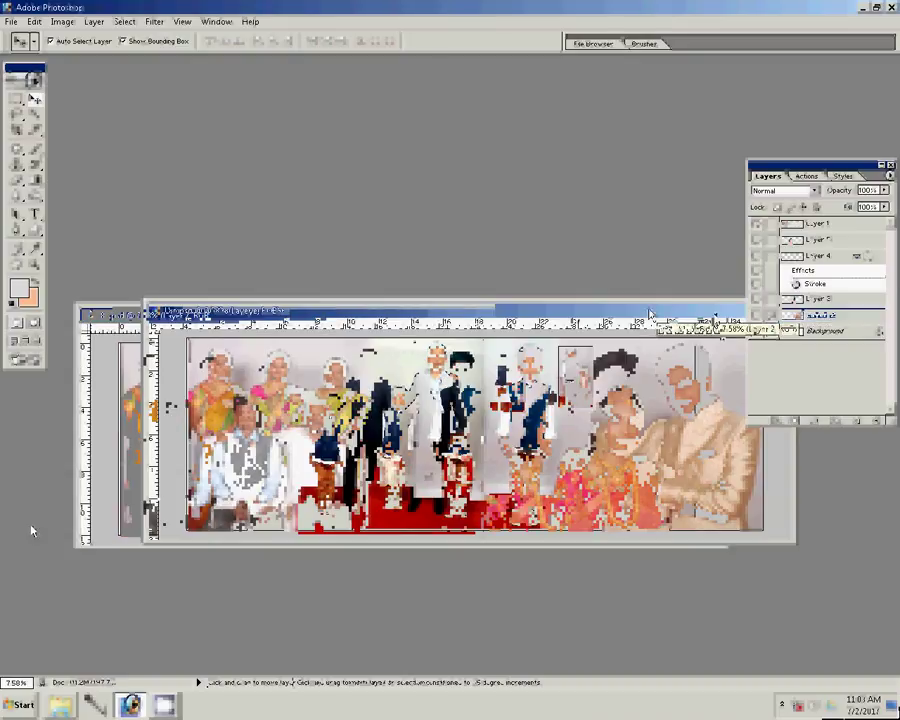
{"action": "key", "text": "alt+Tab"}
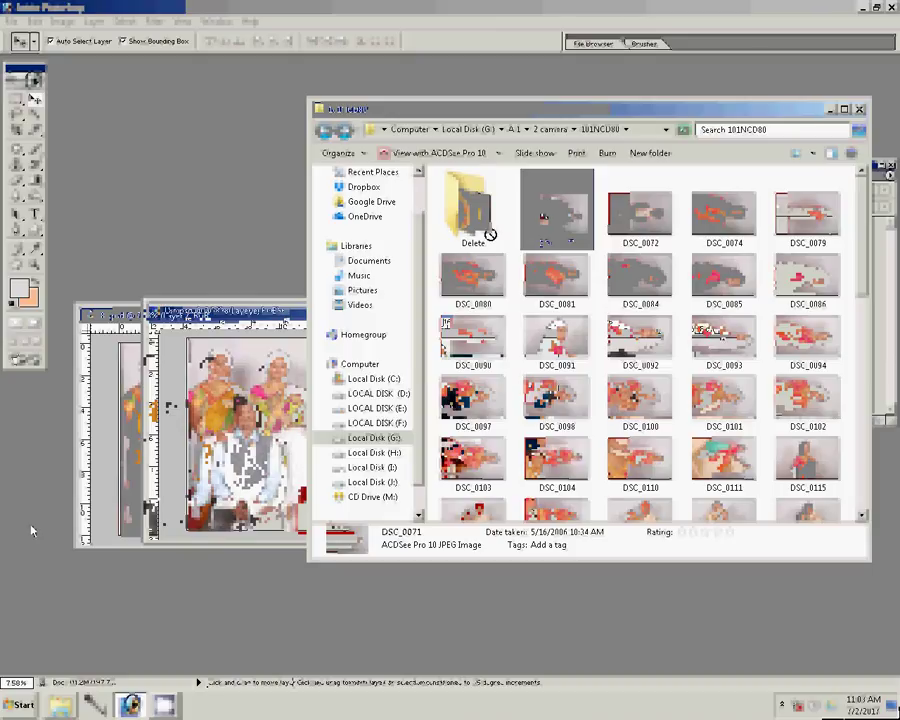
{"action": "left_click", "coordinate": [478, 226]}
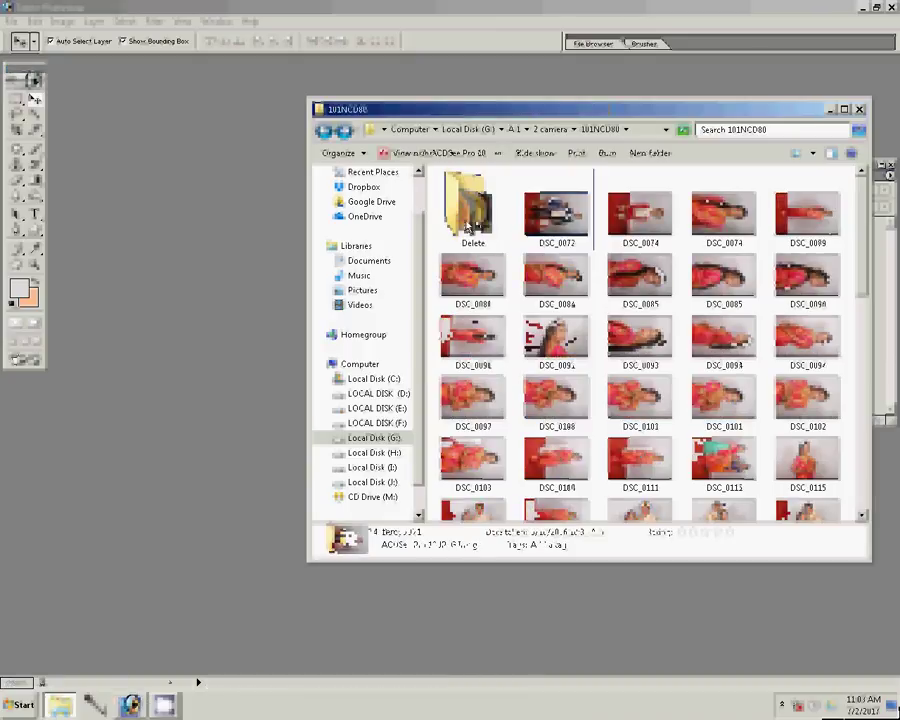